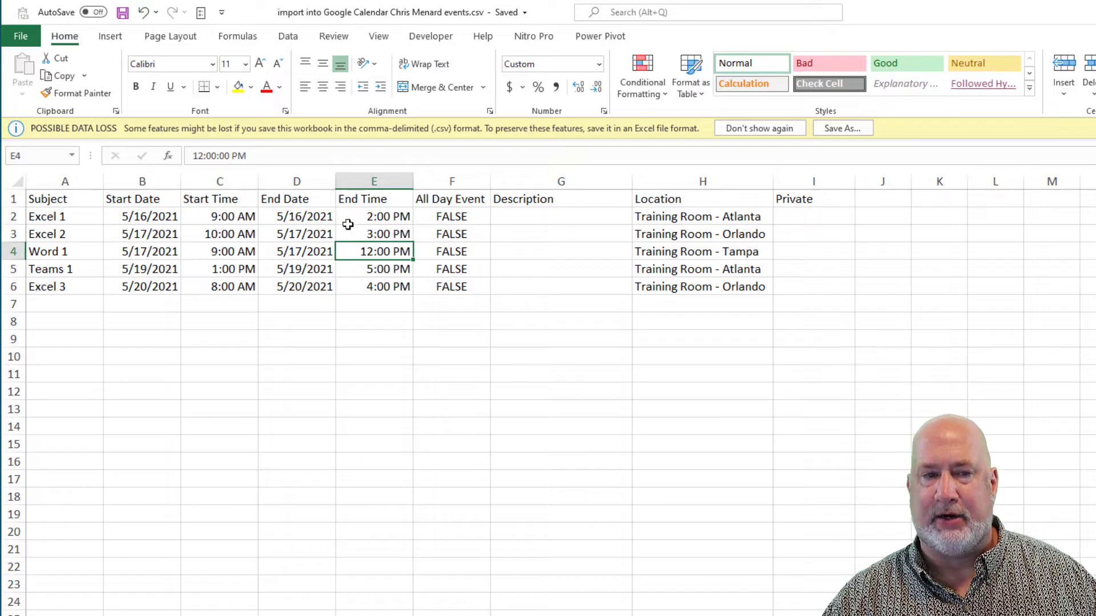
Set the Excel 1 start time in C2 to 9:00 AM.
drag(196, 216, 210, 285)
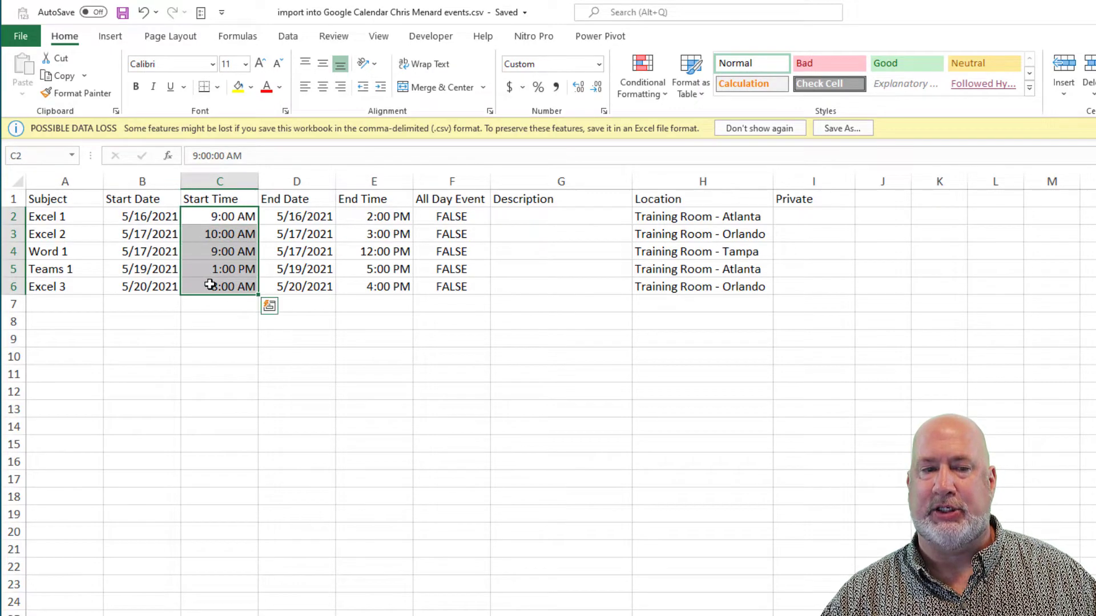
click(201, 215)
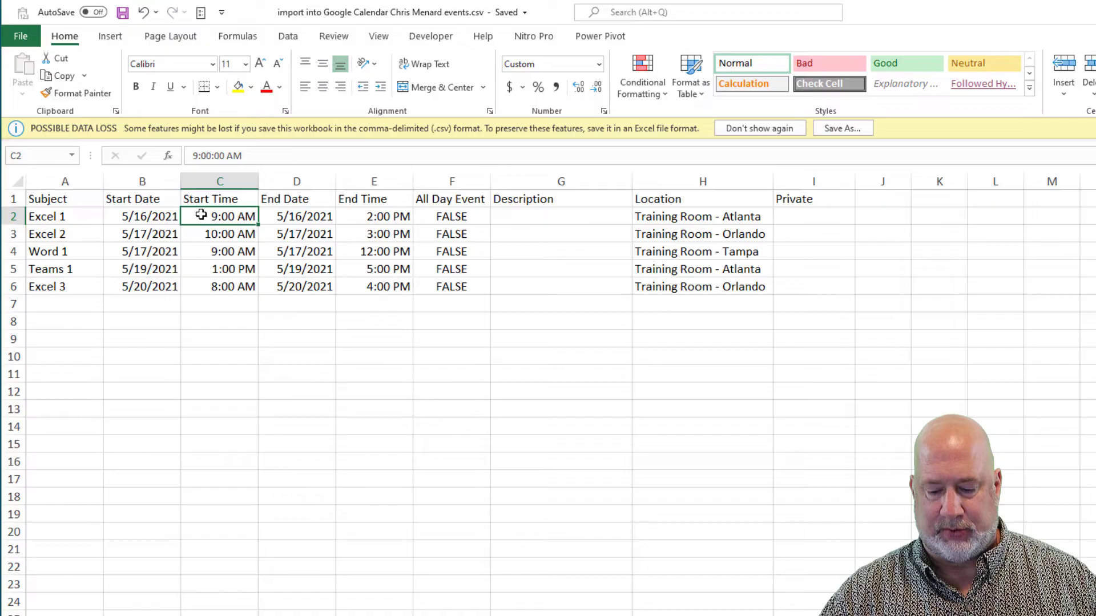
text(9 am)
key(Return)
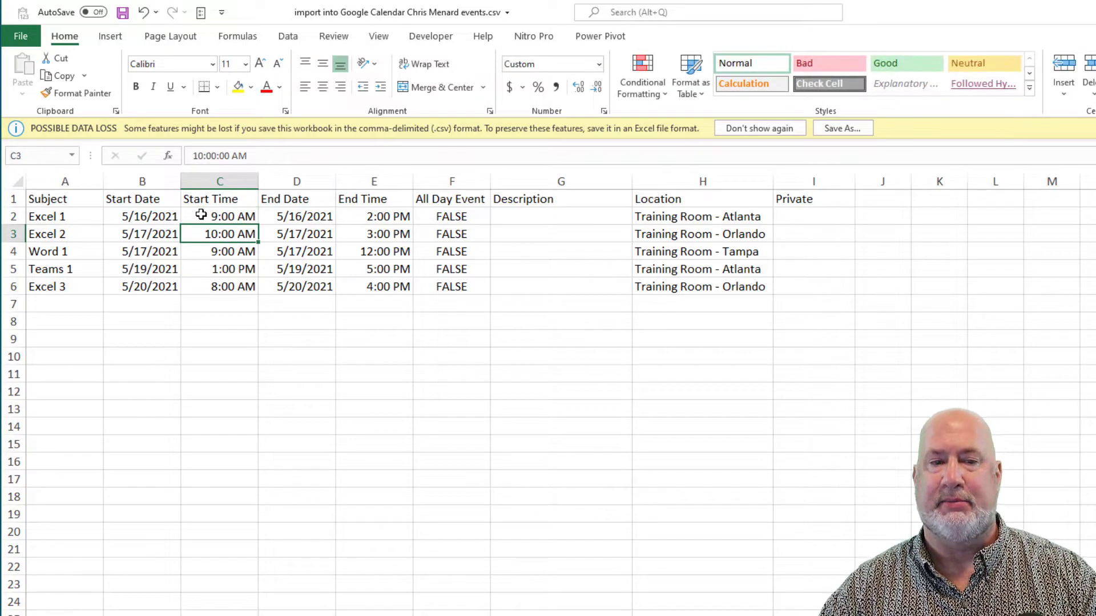
Change the Excel 2 start time to 10:30 AM and save the CSV.
text(10 p)
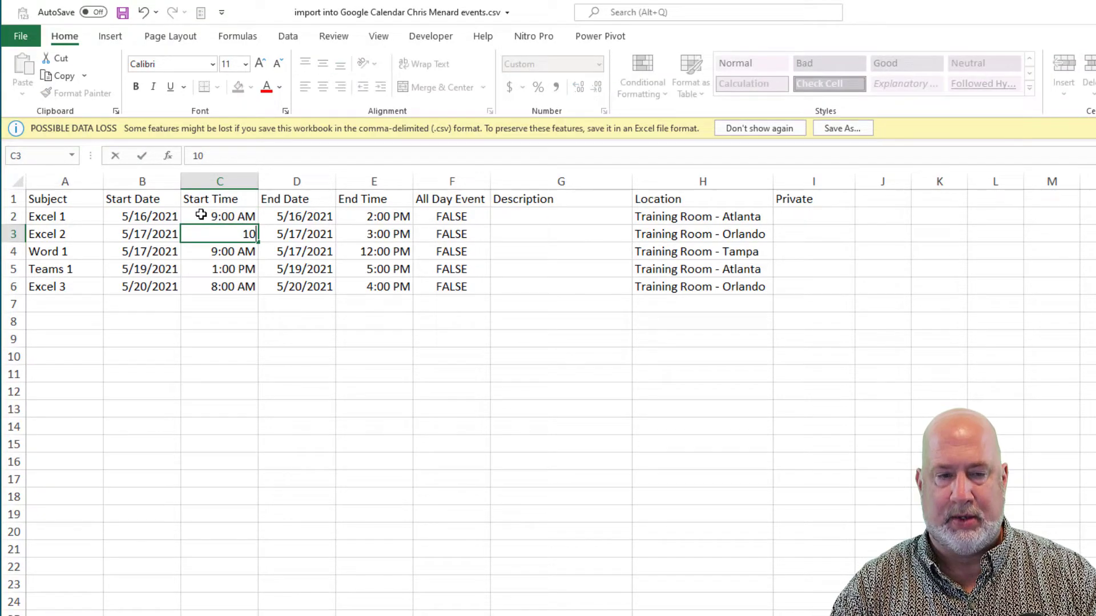
key(BackSpace)
key(BackSpace)
text(:30 am)
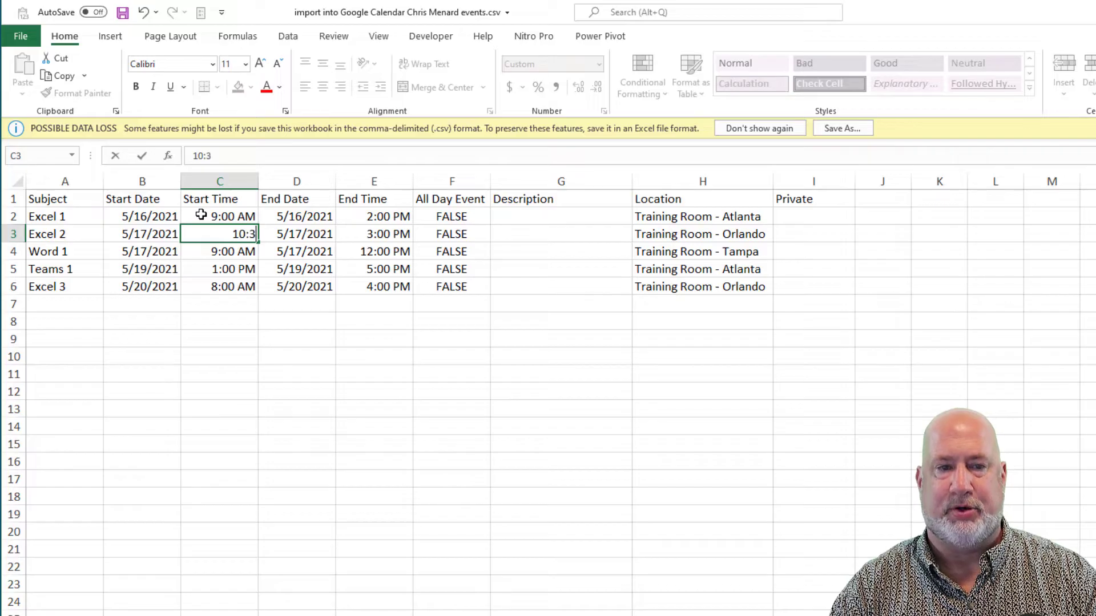
key(Return)
key(Up)
key(Left)
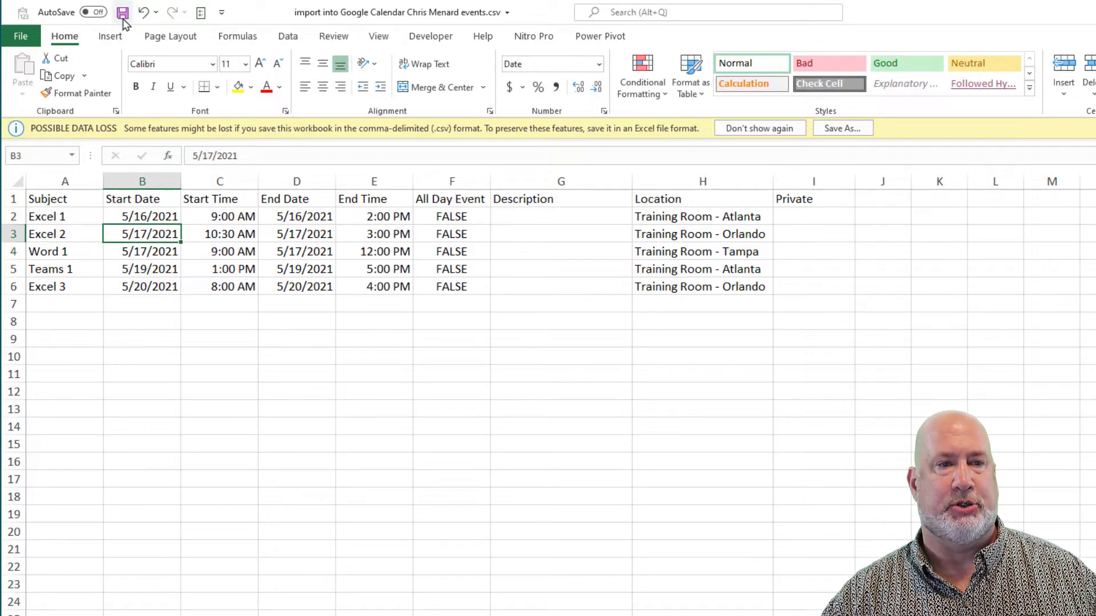
click(122, 12)
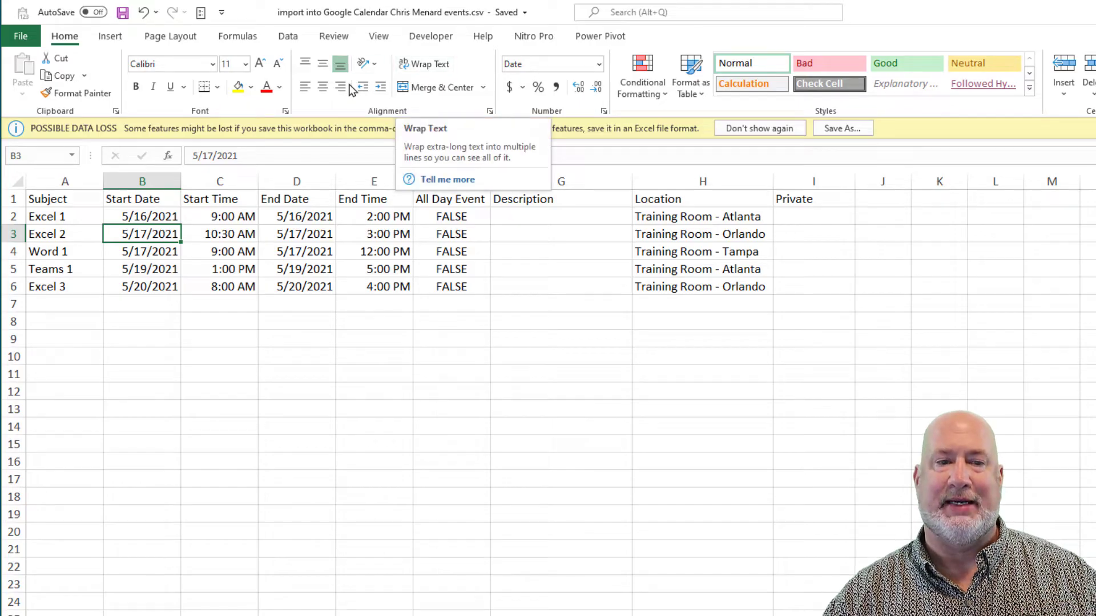
Verify in Save As that the file type remains CSV (Comma delimited).
click(20, 36)
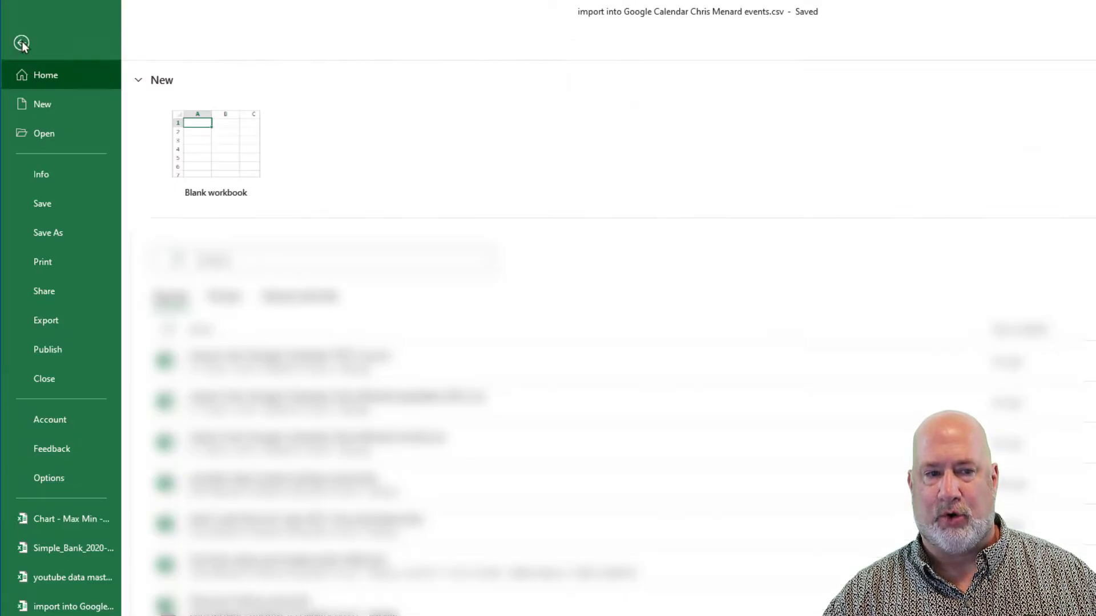
click(63, 232)
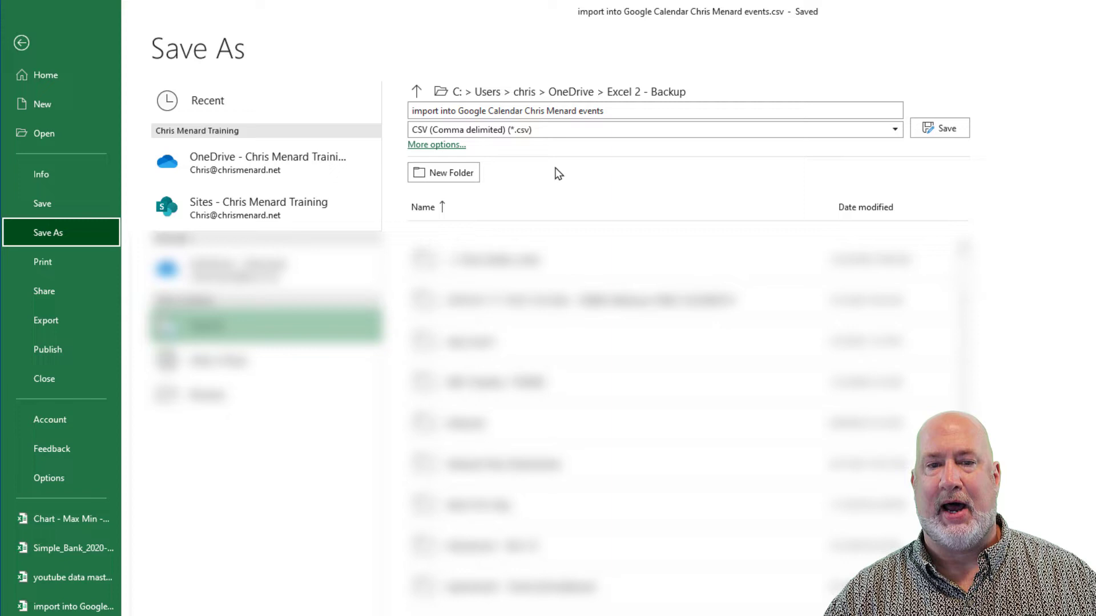
click(486, 131)
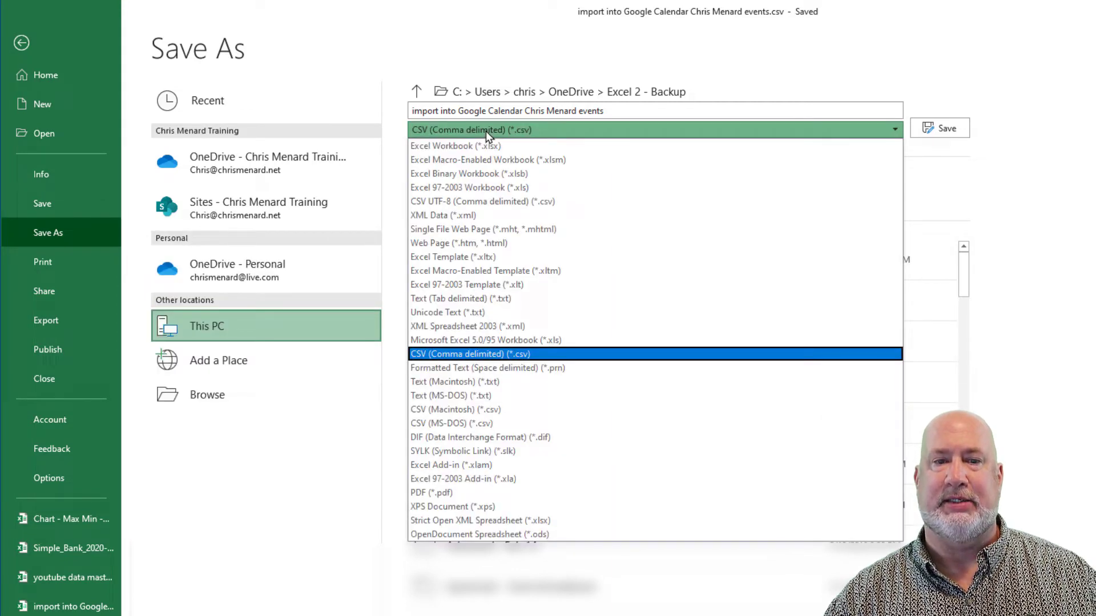
click(496, 126)
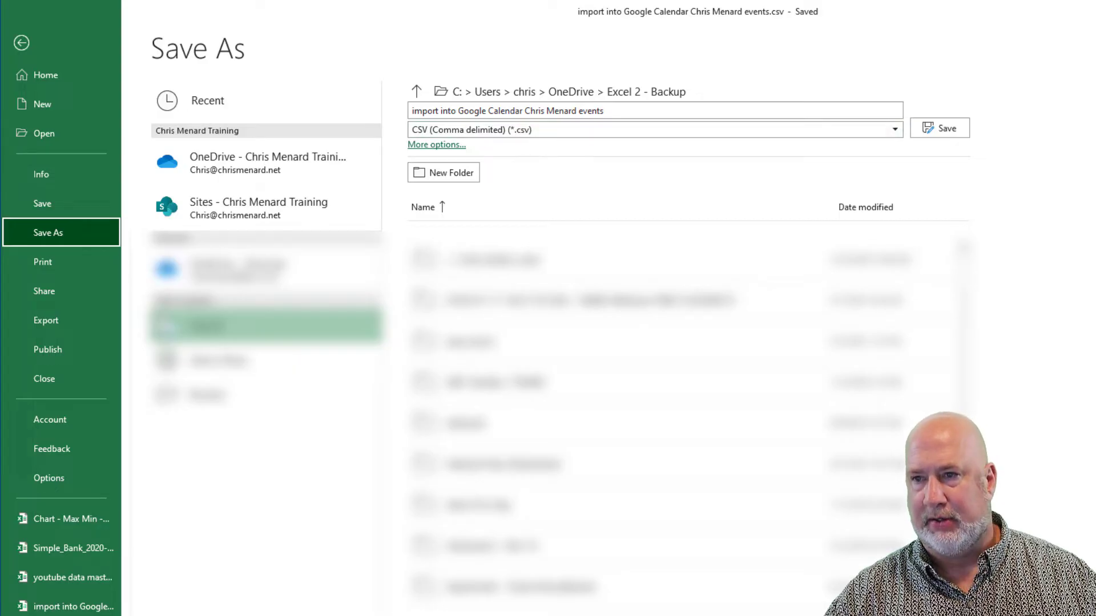
click(24, 44)
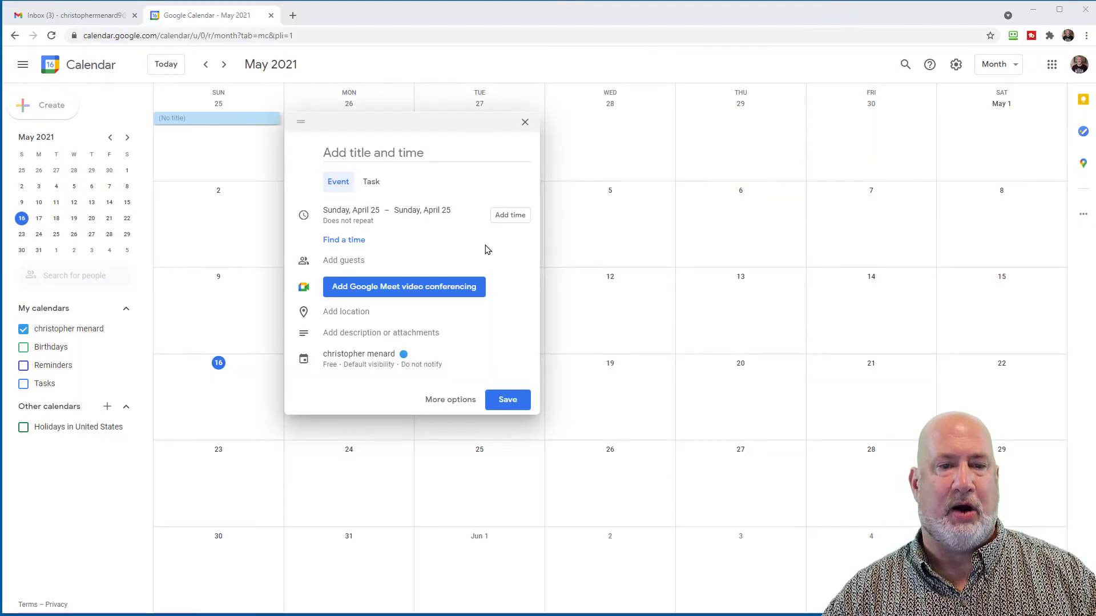
Discard the untitled event and create a new calendar named 'Training Dates' from Settings.
click(525, 123)
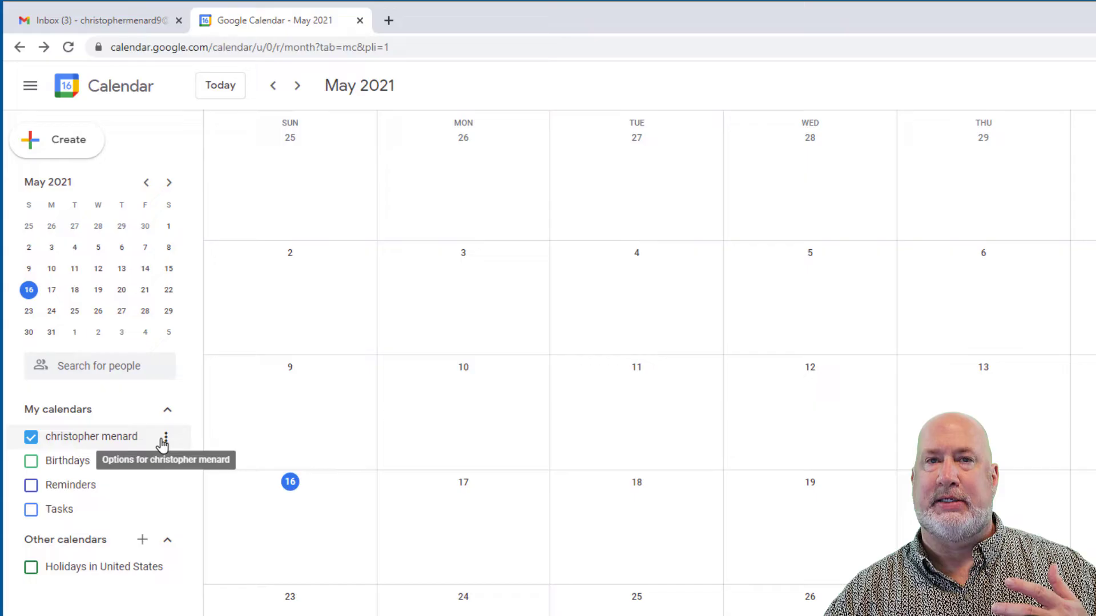
click(165, 439)
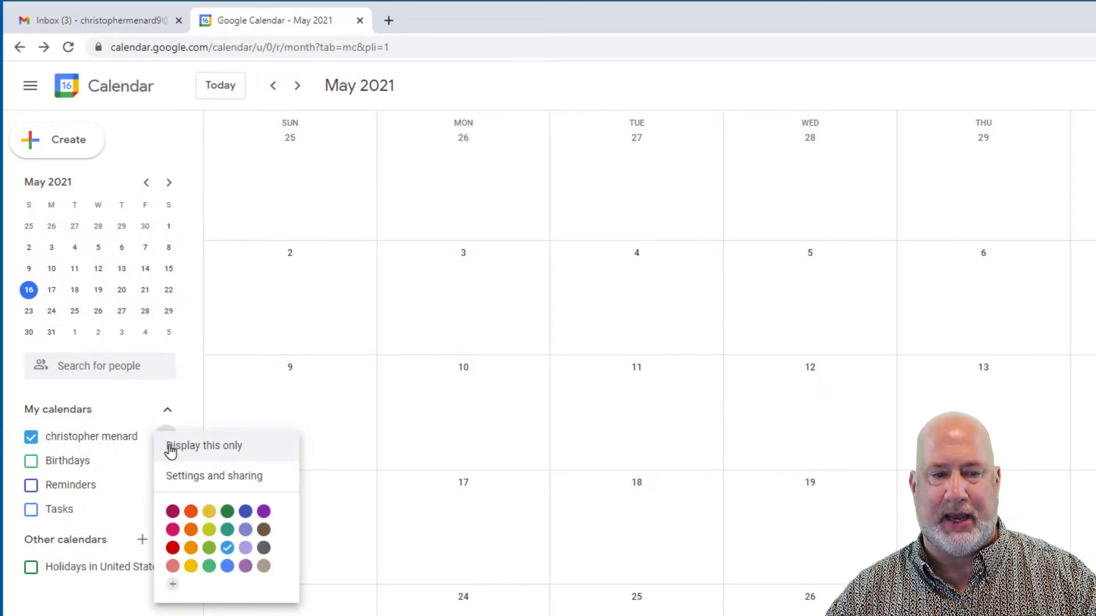
click(222, 482)
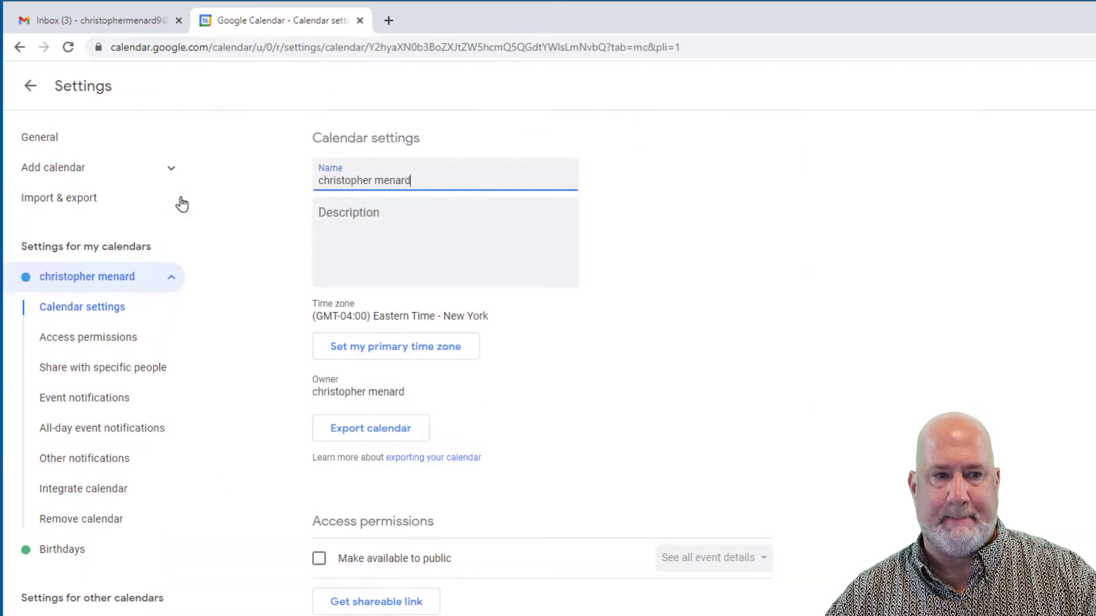
click(177, 178)
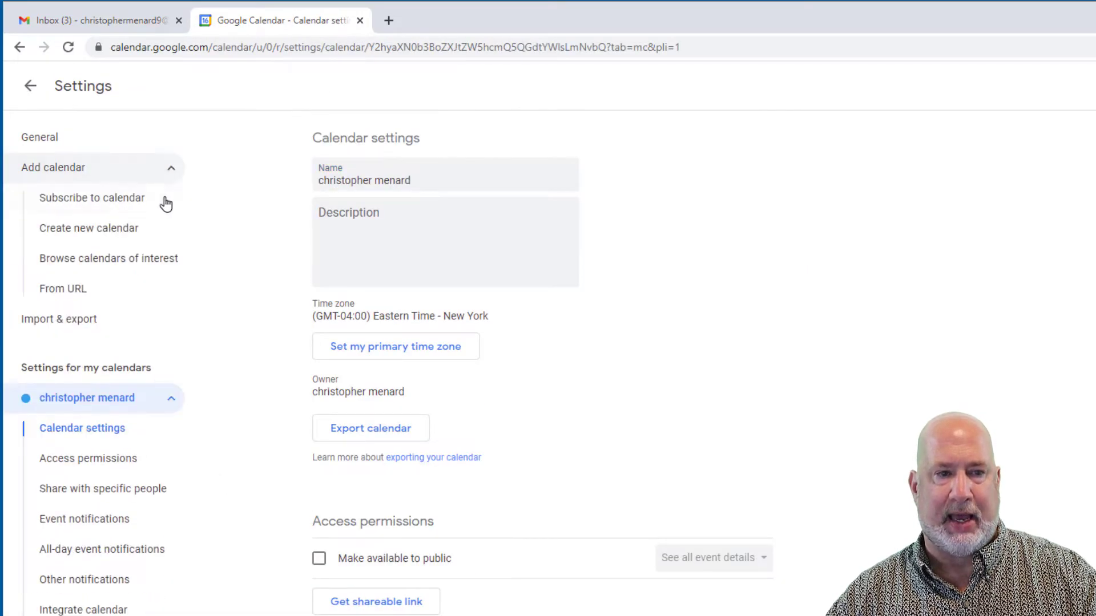
click(129, 231)
click(414, 175)
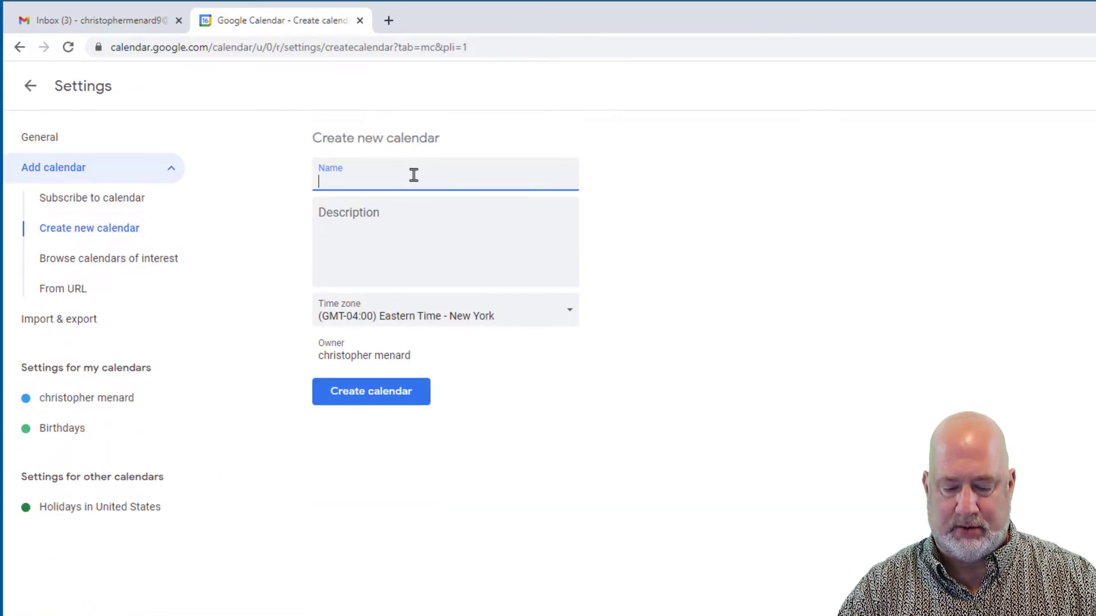
text(Traini)
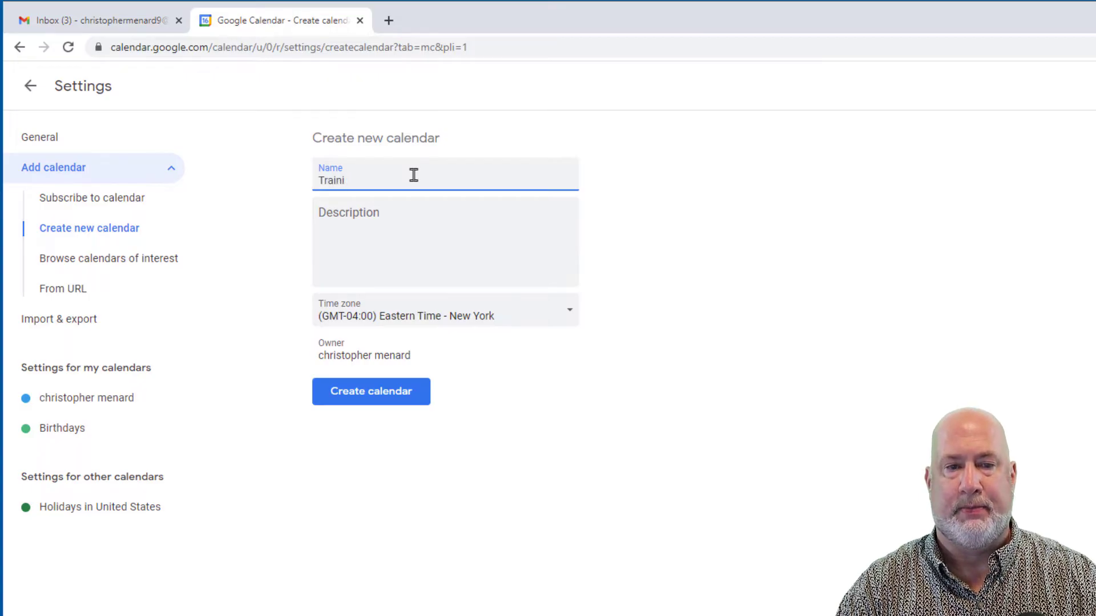
text(ng Dates)
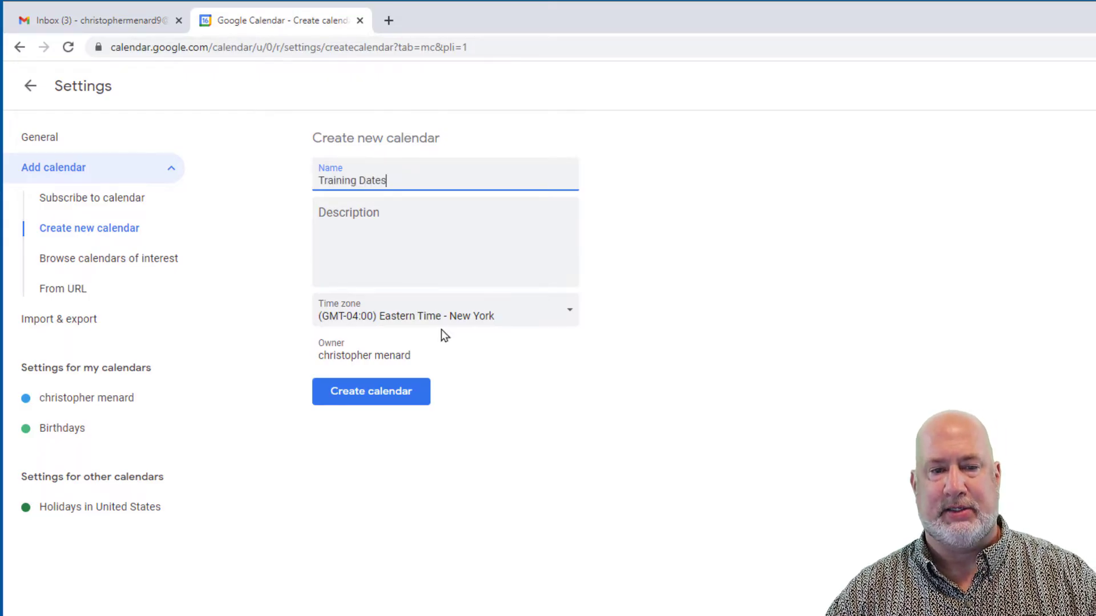
click(386, 399)
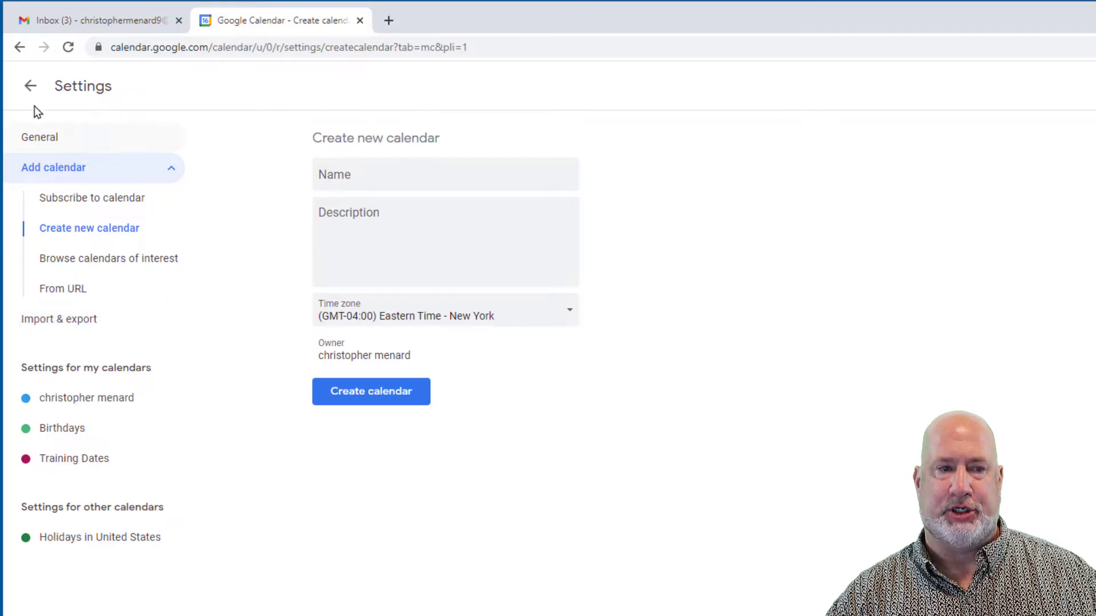
Back in May 2021, open the Training Dates calendar's settings.
click(30, 87)
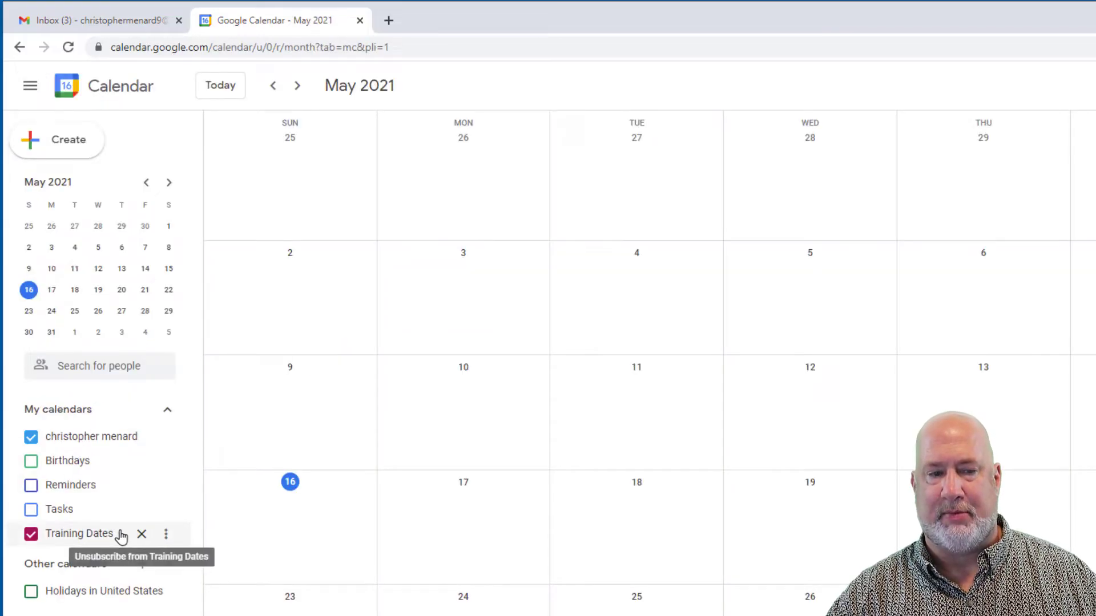
click(32, 535)
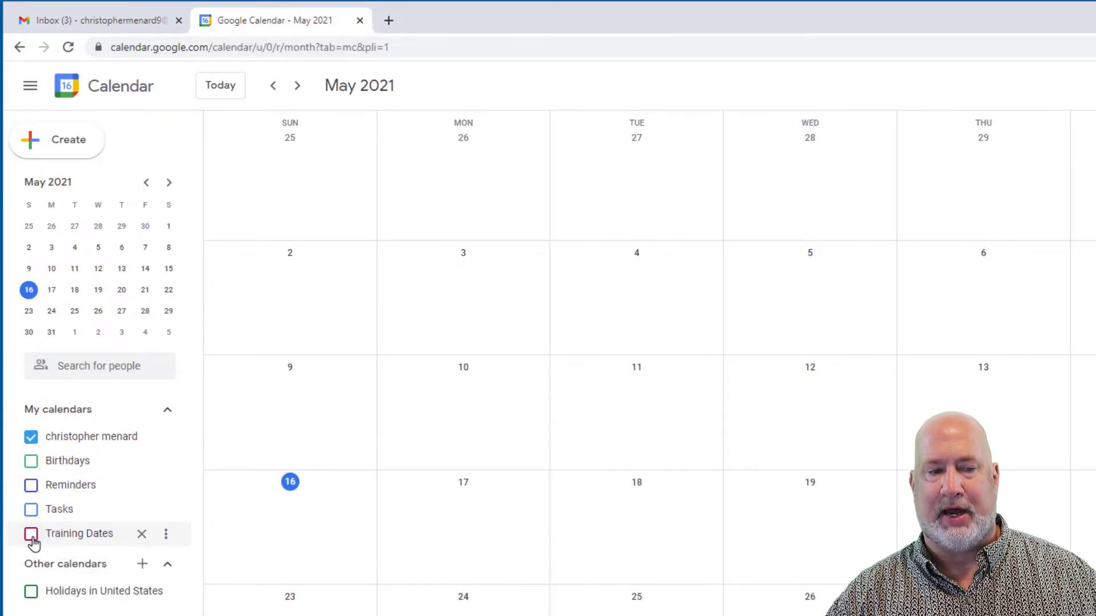
click(32, 538)
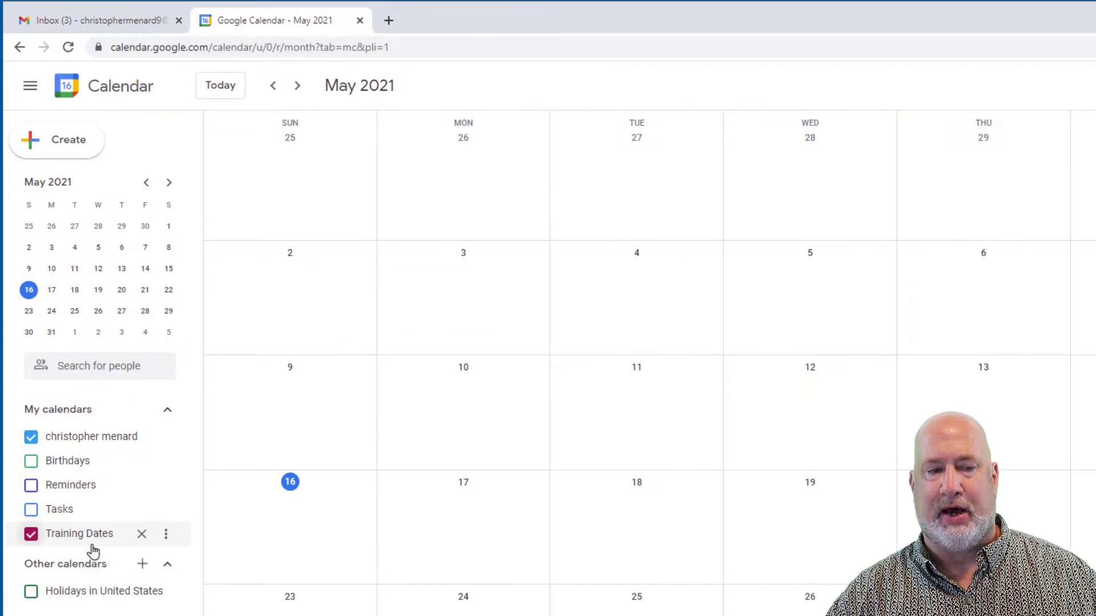
click(166, 537)
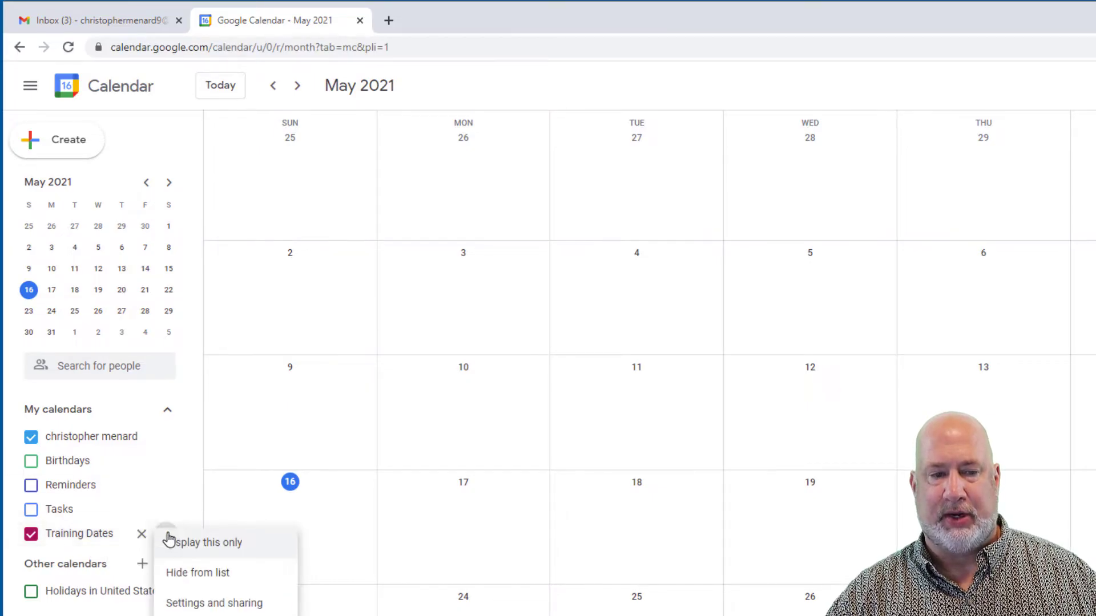
click(244, 606)
Import the events CSV into Training Dates, confirming 5 of 5 events imported.
click(85, 204)
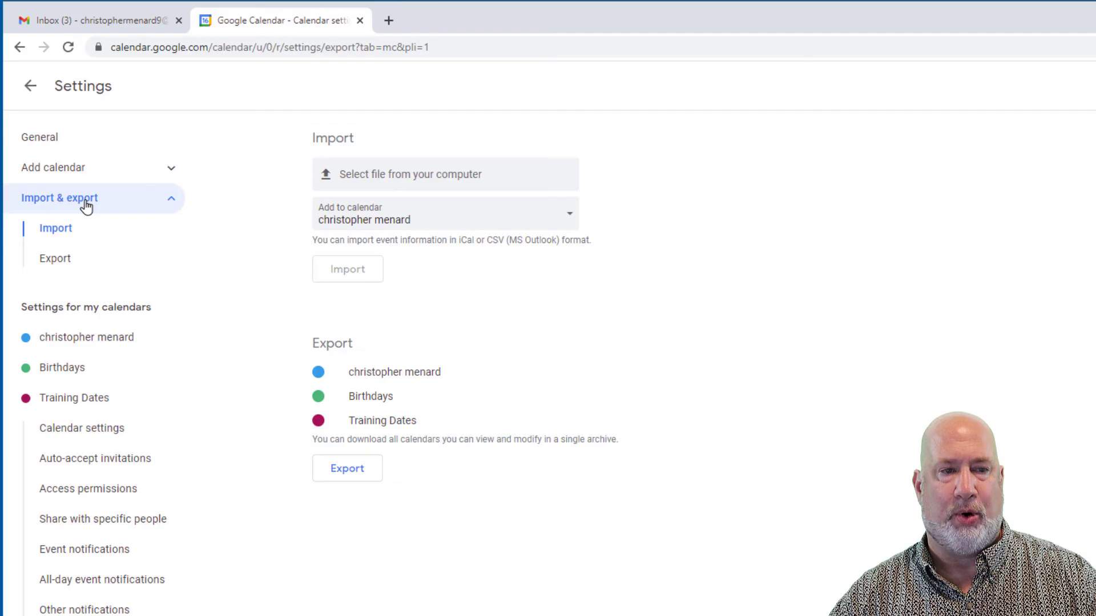
click(388, 174)
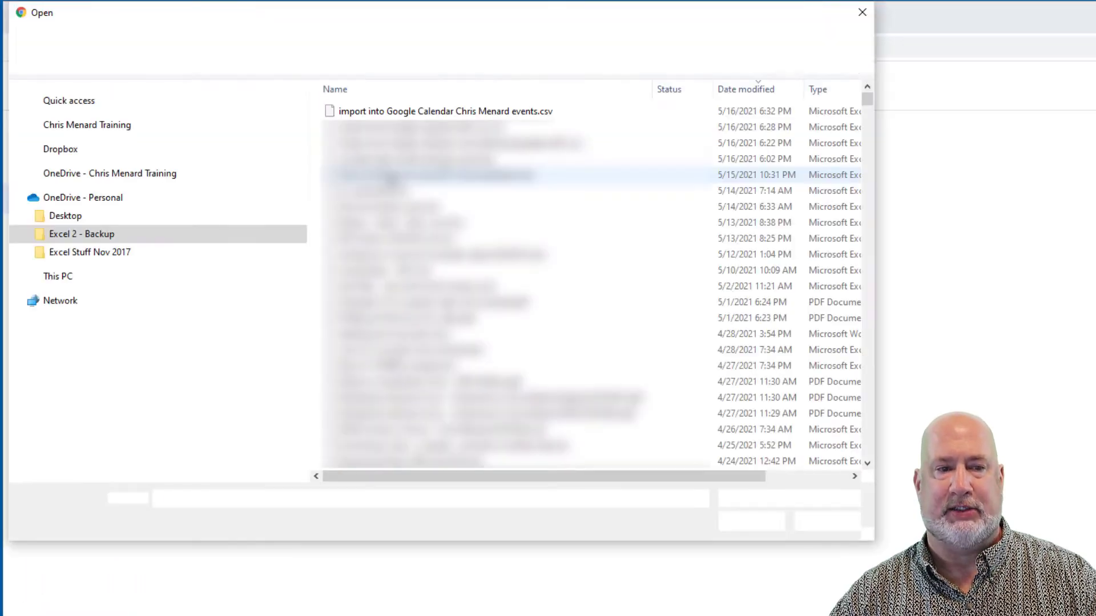
double_click(505, 112)
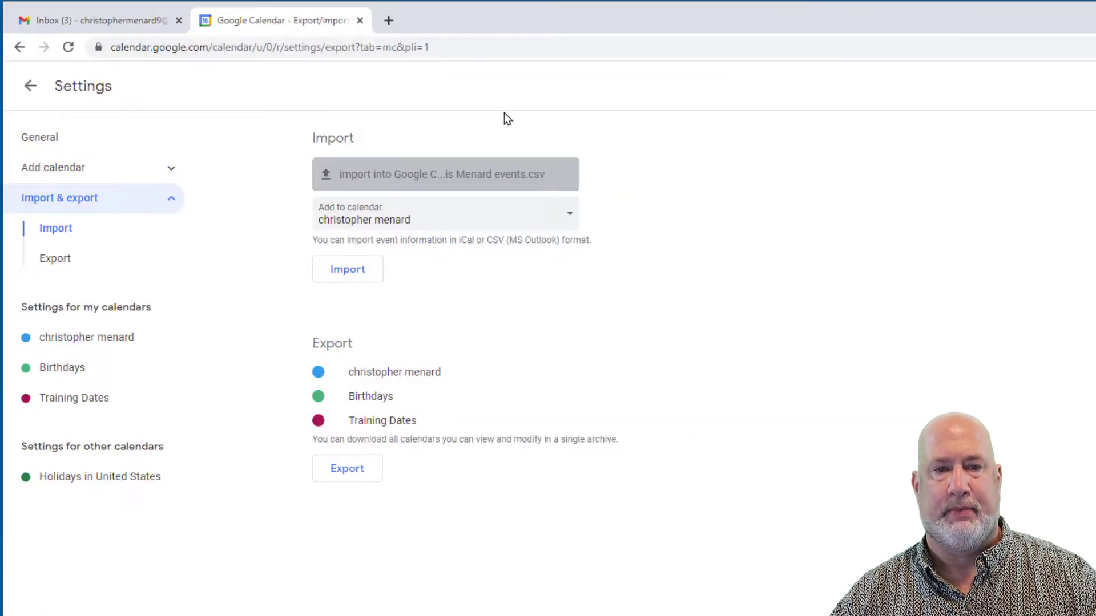
click(399, 218)
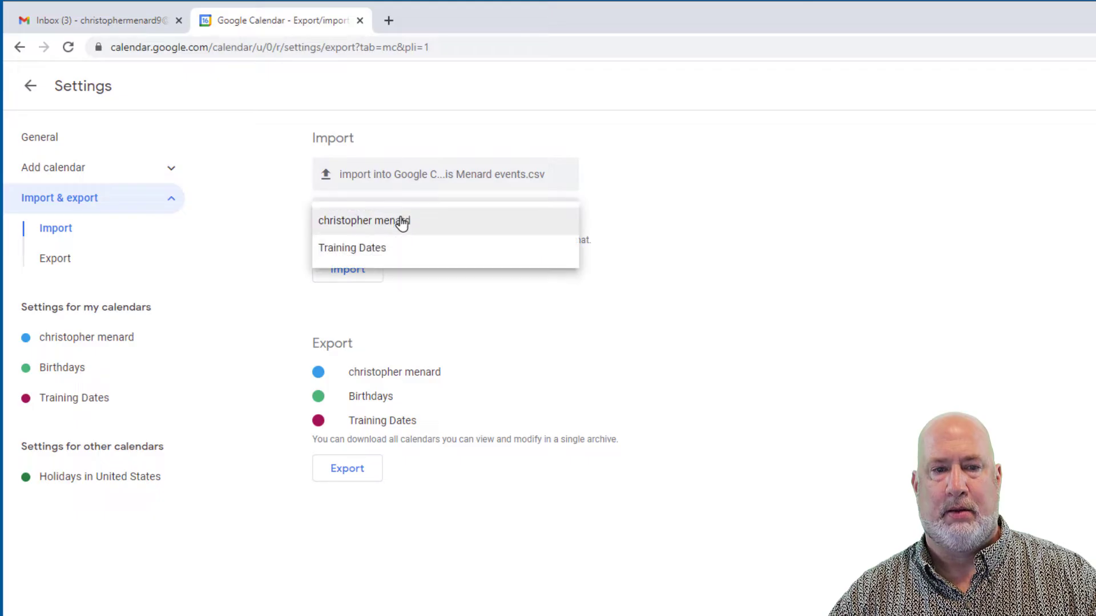
click(371, 260)
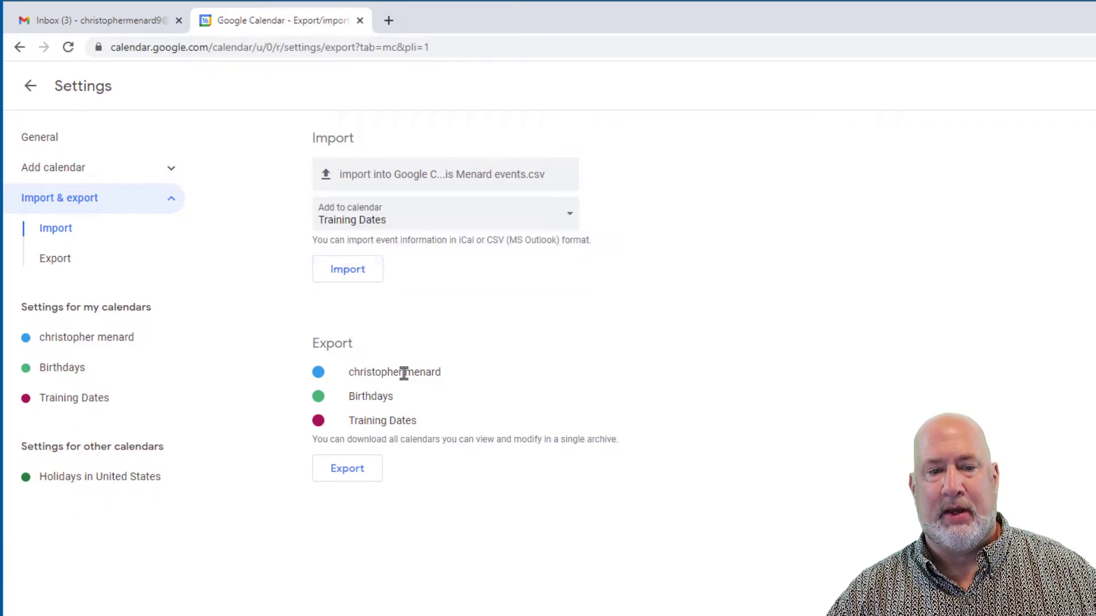
click(365, 274)
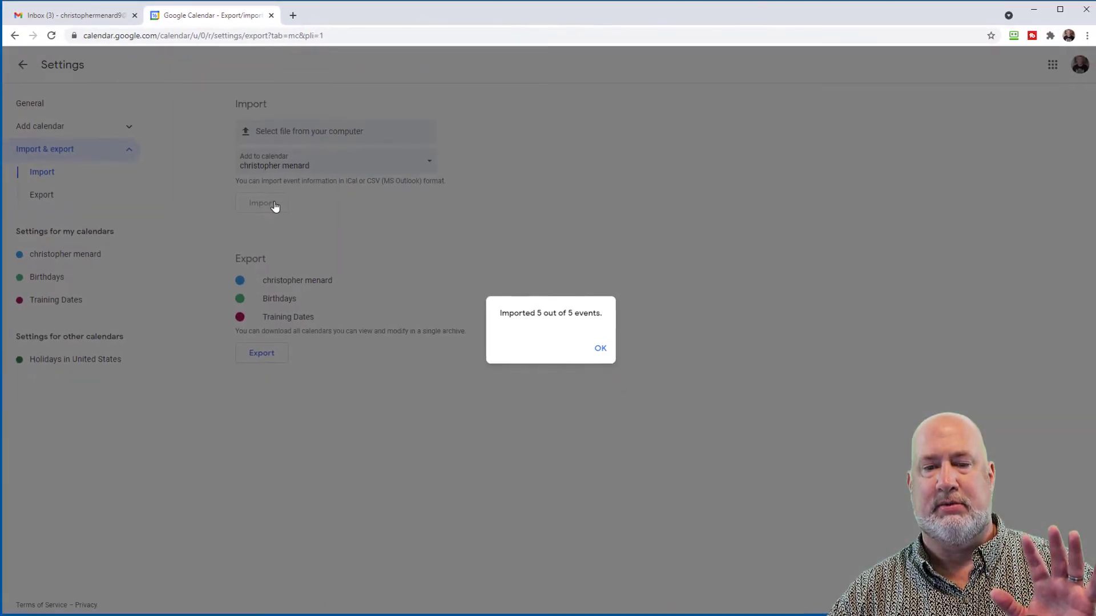
click(596, 349)
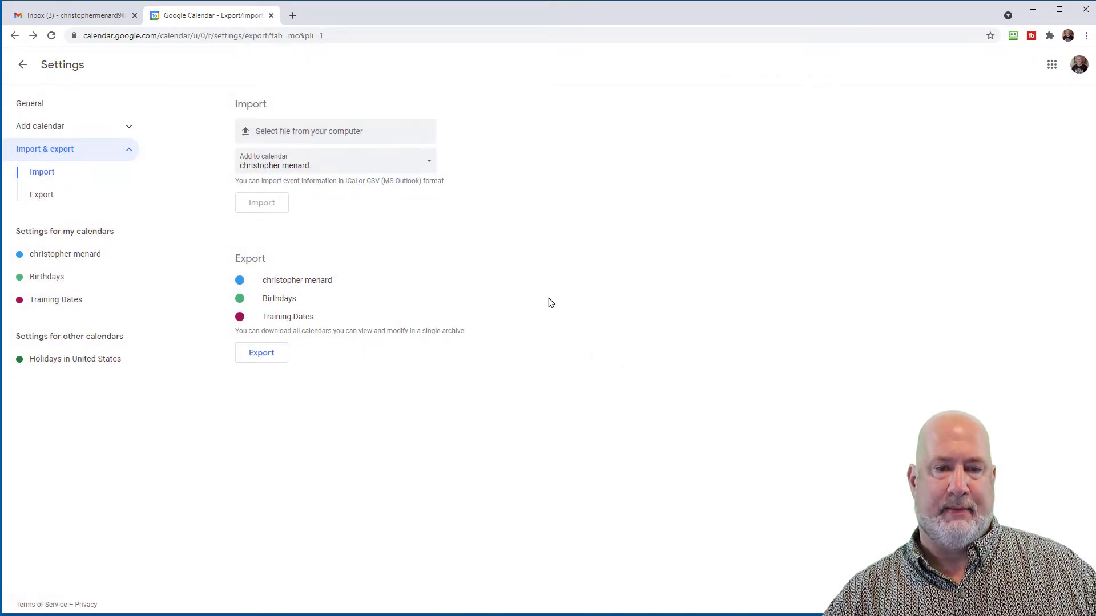
Return to May 2021 to see the five imported events, with Excel 2 at 10:30am on May 17.
click(23, 65)
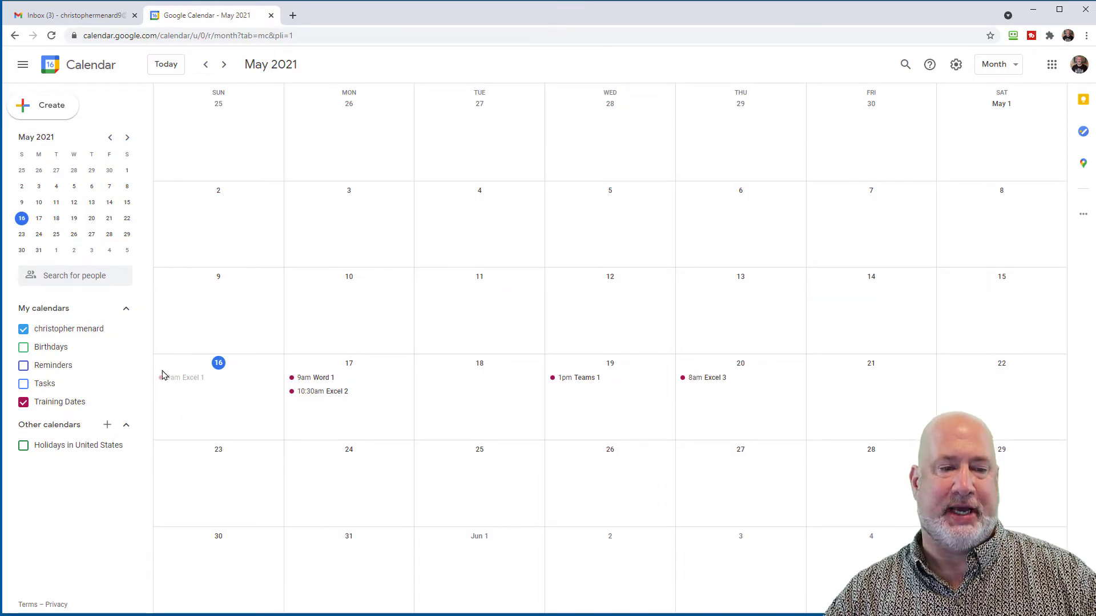
mouse_move(135, 398)
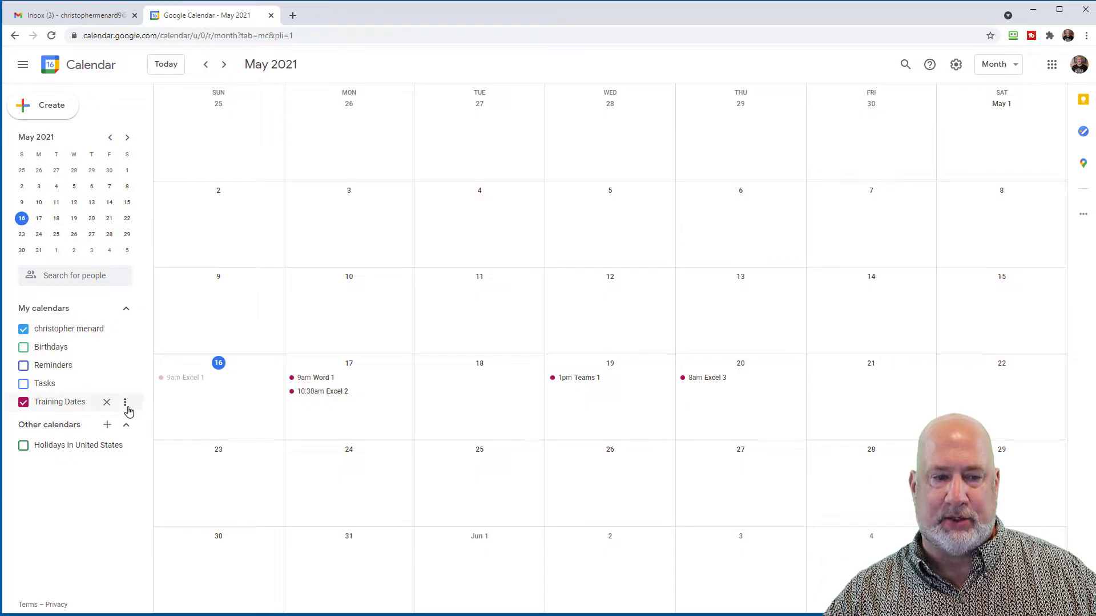
Permanently delete the Training Dates calendar from its settings and return to the month view.
click(125, 402)
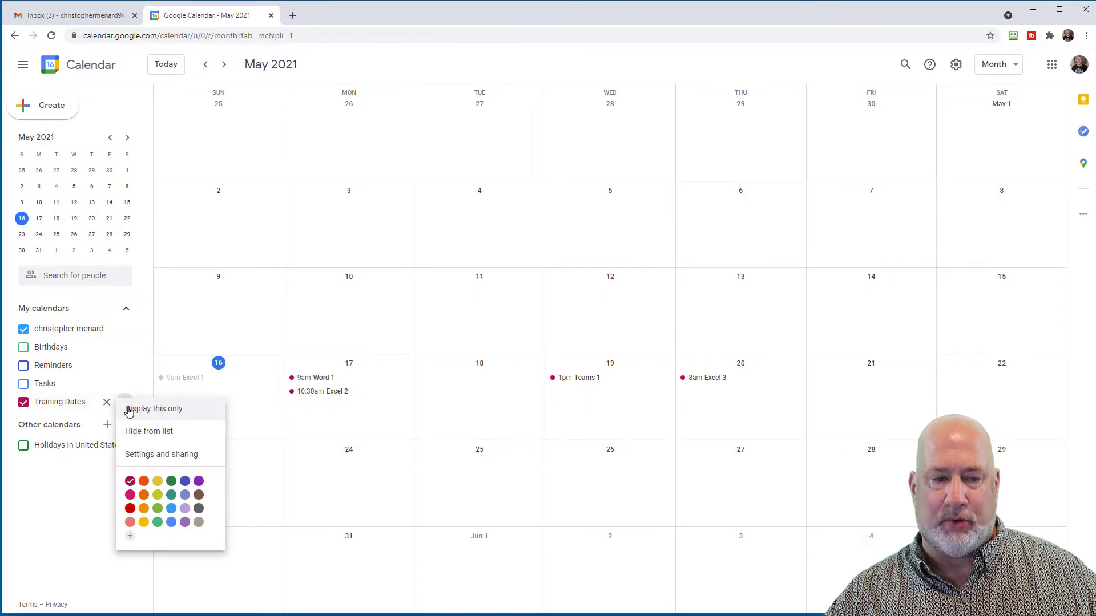
click(153, 455)
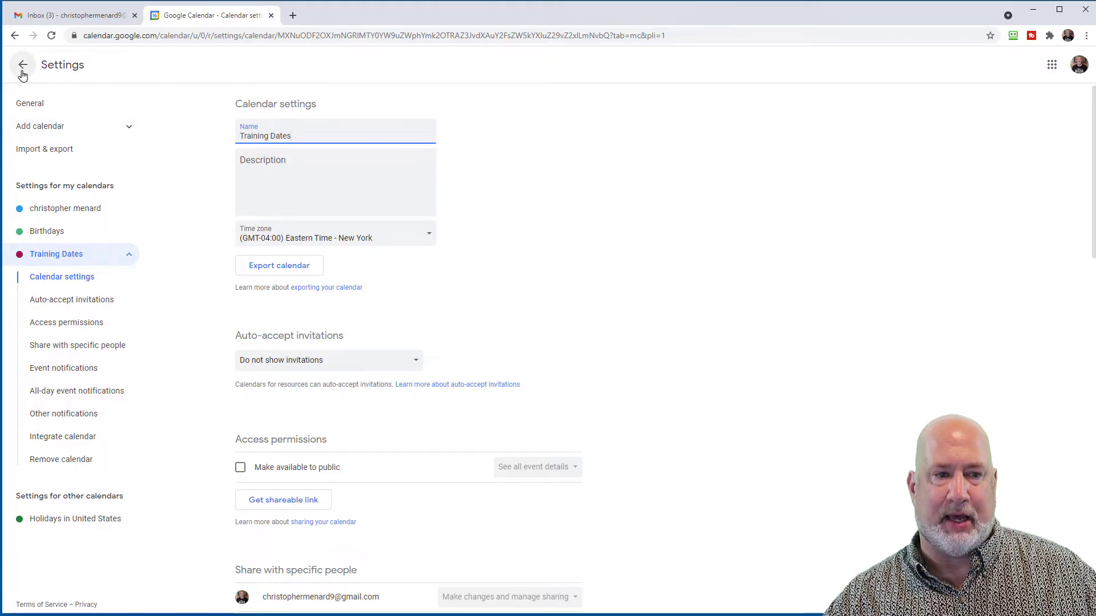
scroll(388, 451, down, 20)
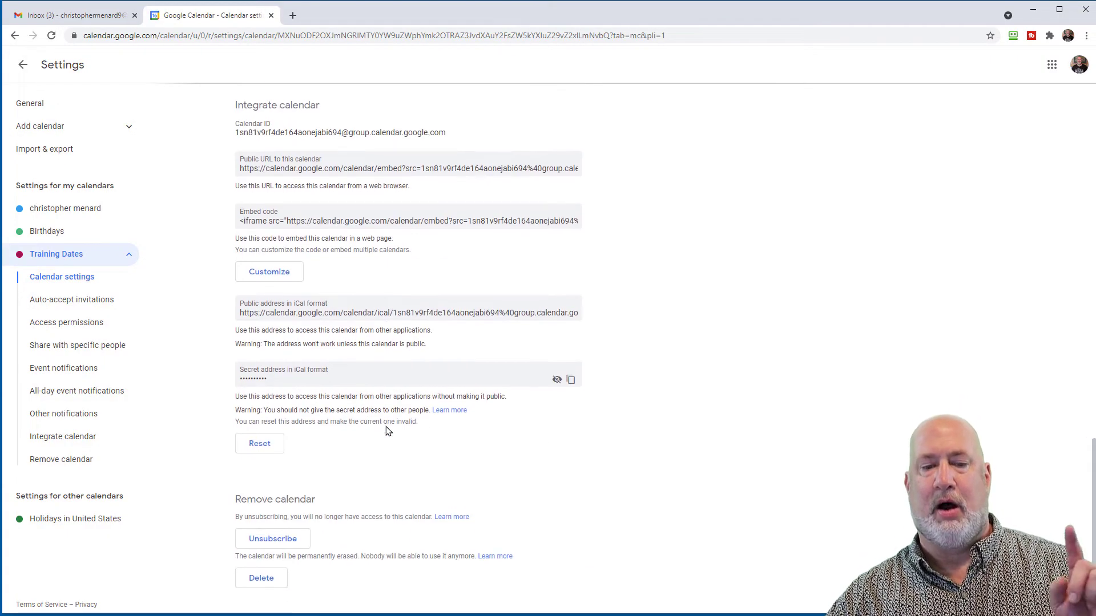
click(277, 586)
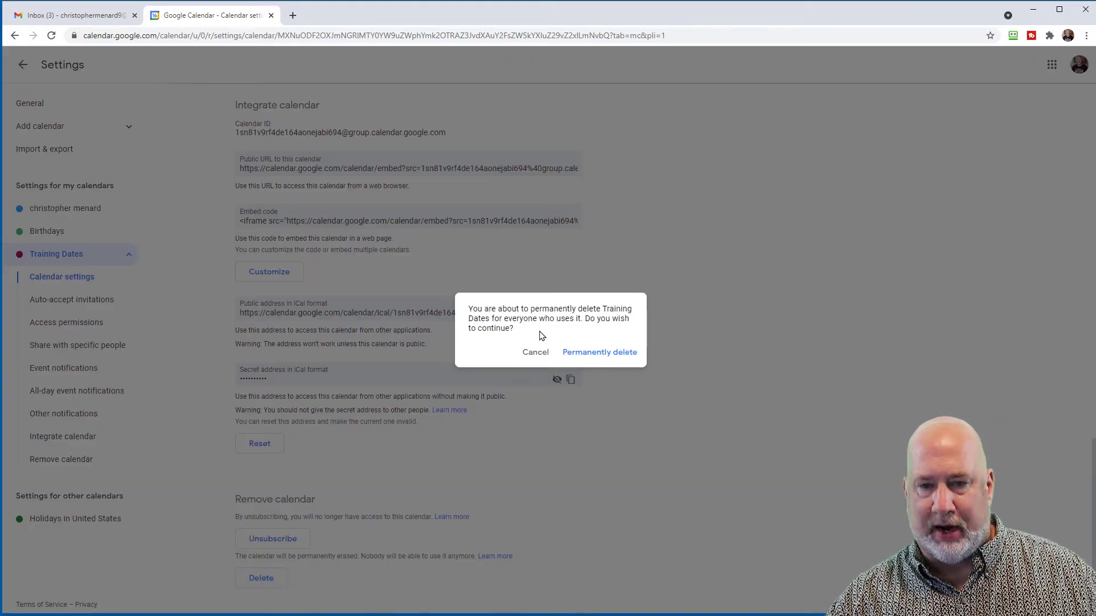
click(587, 356)
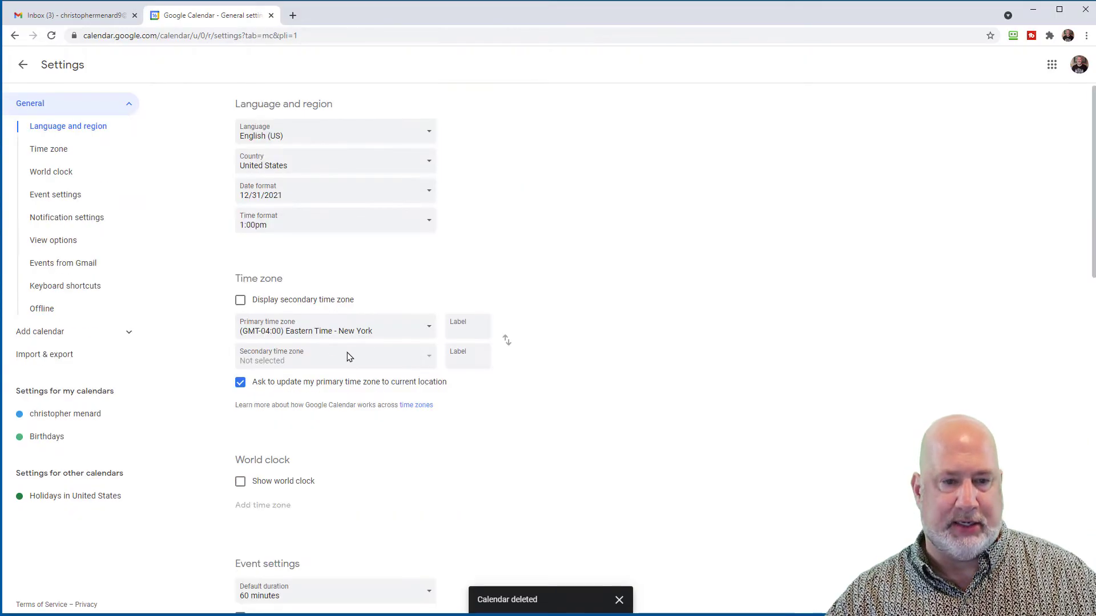
click(23, 64)
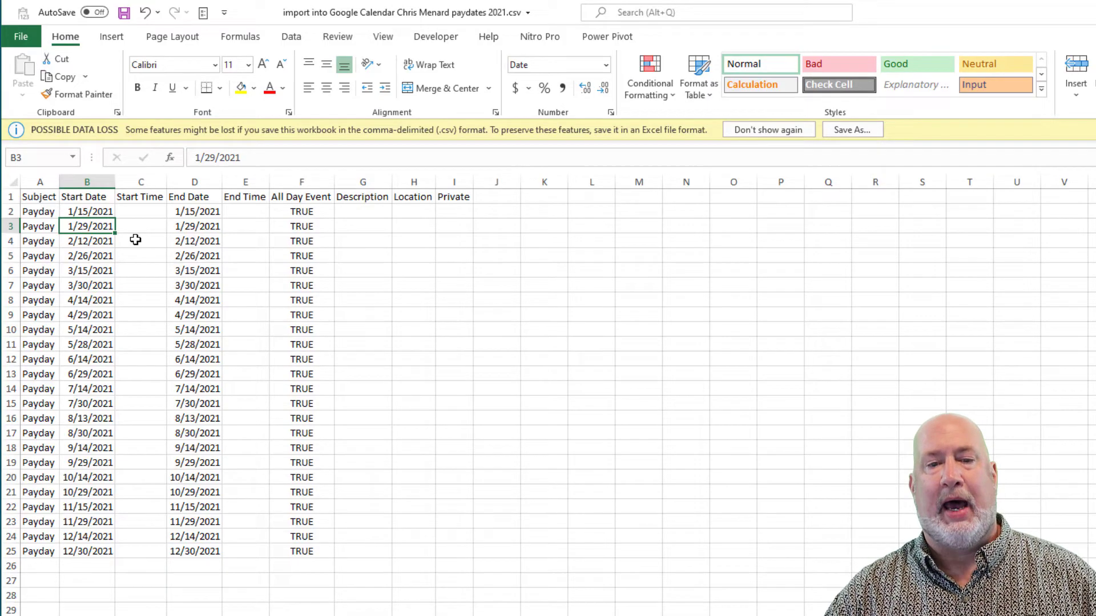
Select J1 and close the payday CSV, saving changes and cancelling the Save As window.
click(492, 195)
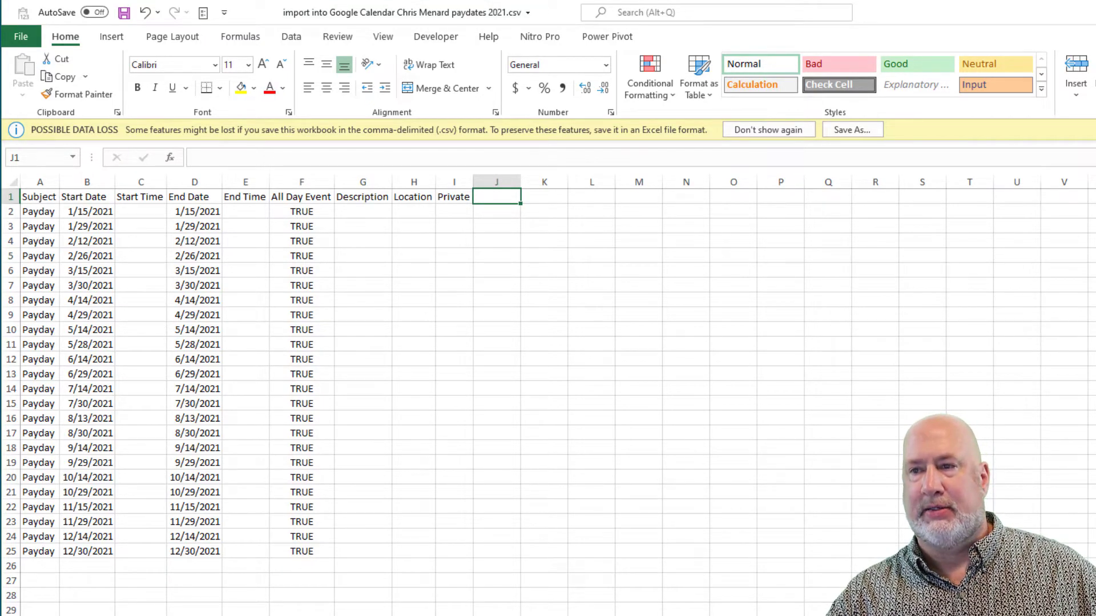
key(ctrl+w)
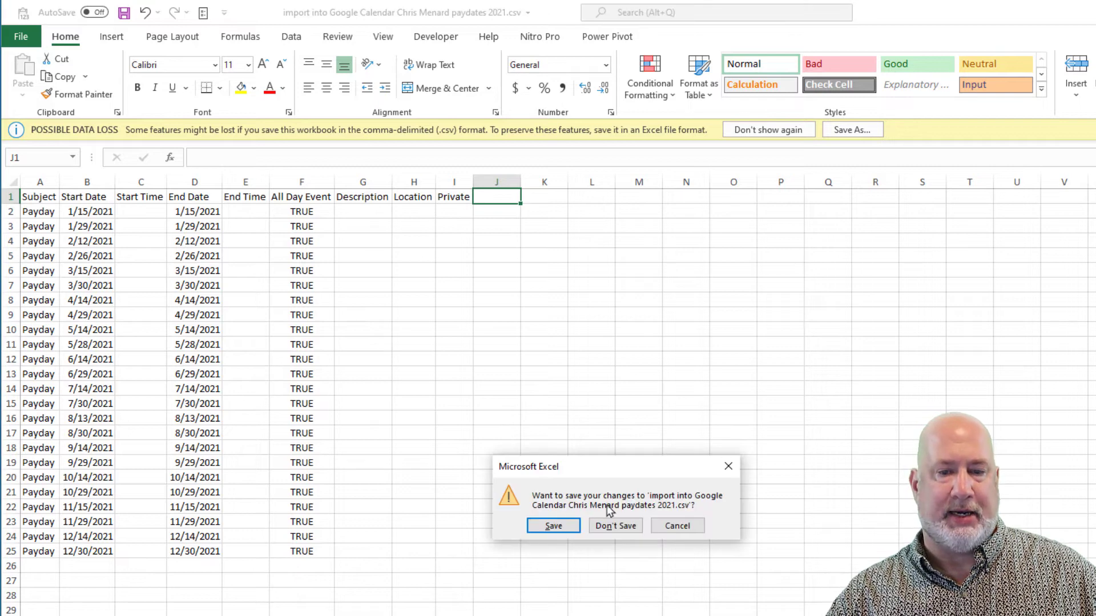
click(565, 523)
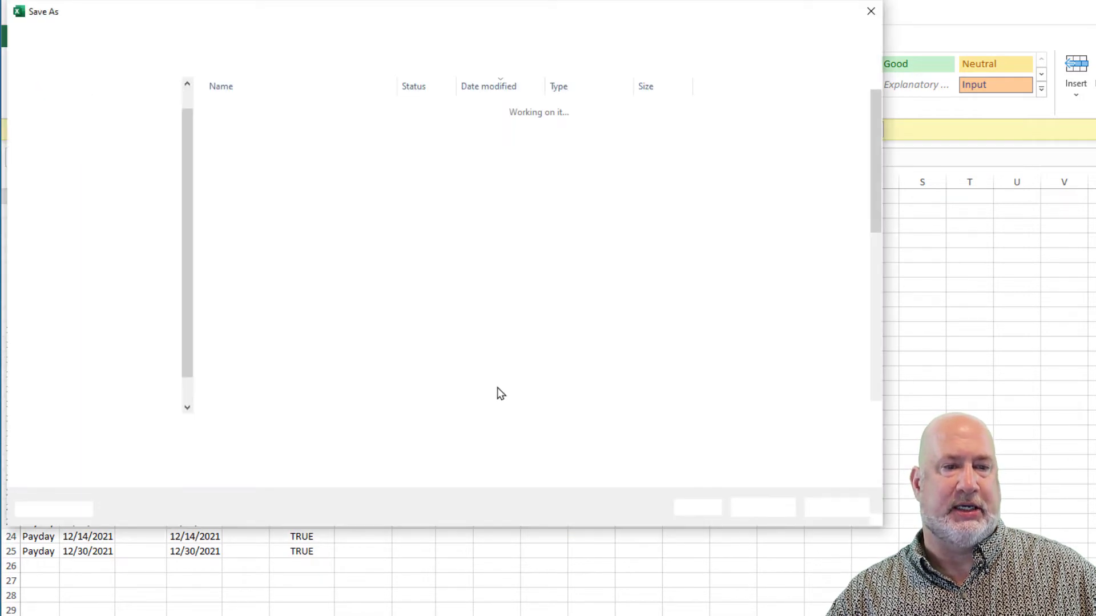
click(871, 12)
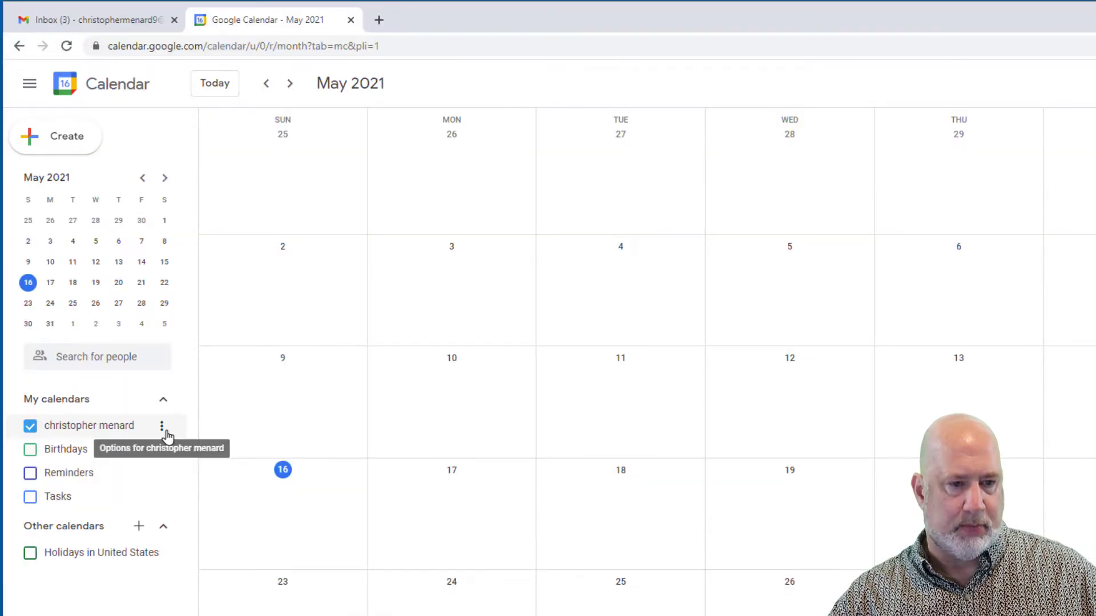
Import the paydates 2021 CSV into the main calendar, confirming 24 events imported.
click(162, 428)
click(203, 462)
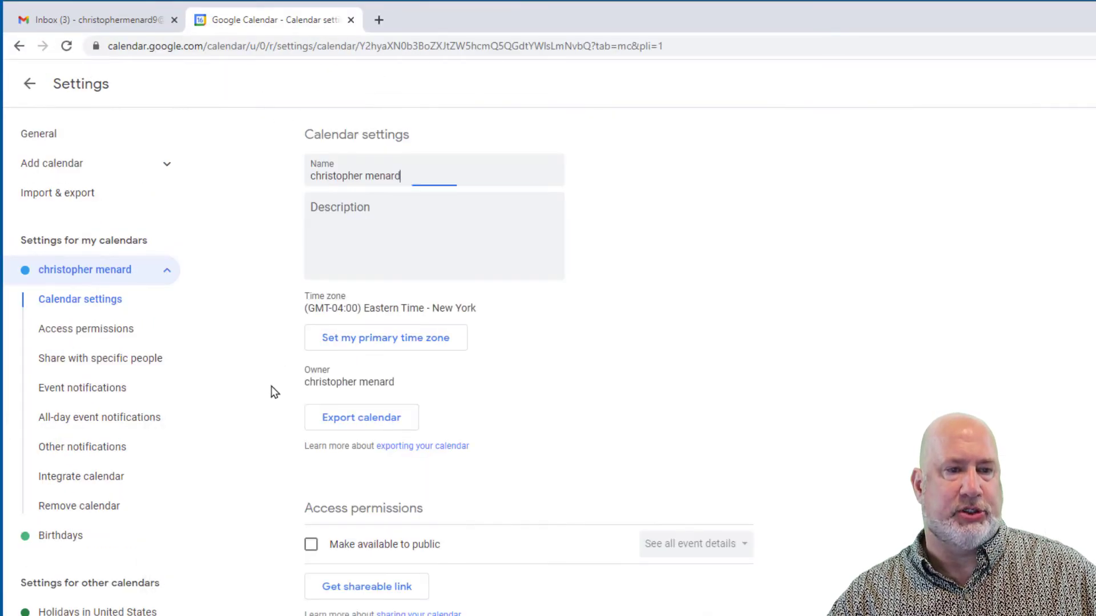
click(114, 197)
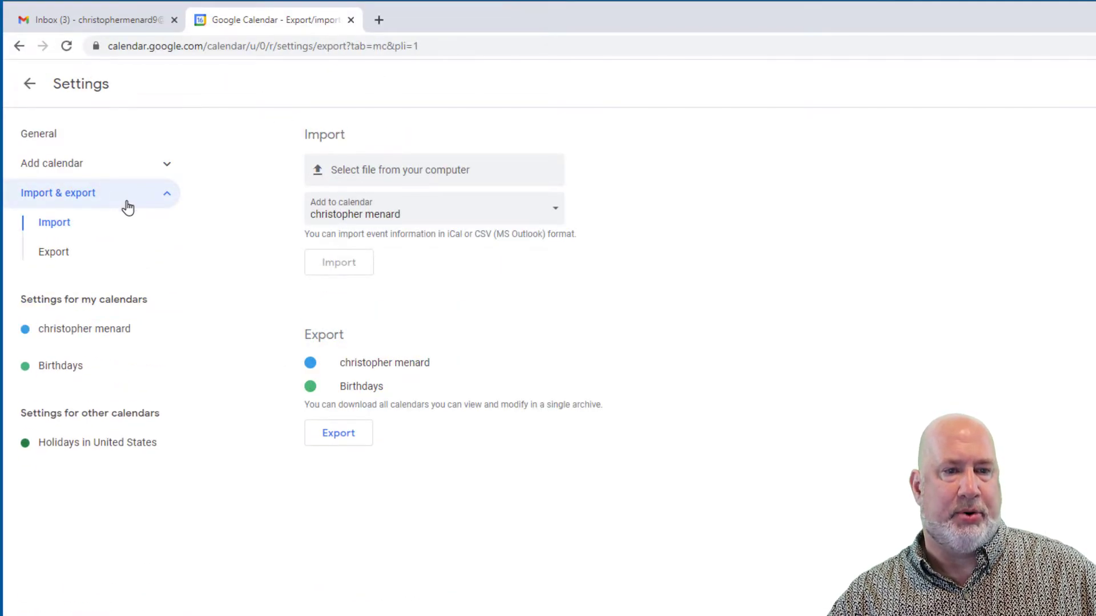
click(398, 180)
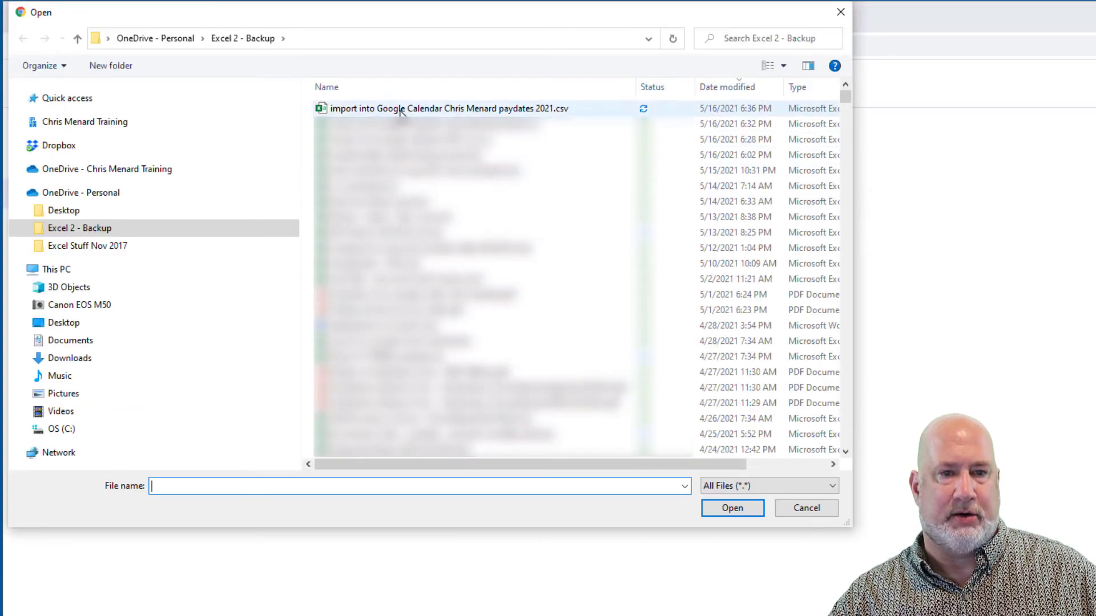
double_click(508, 109)
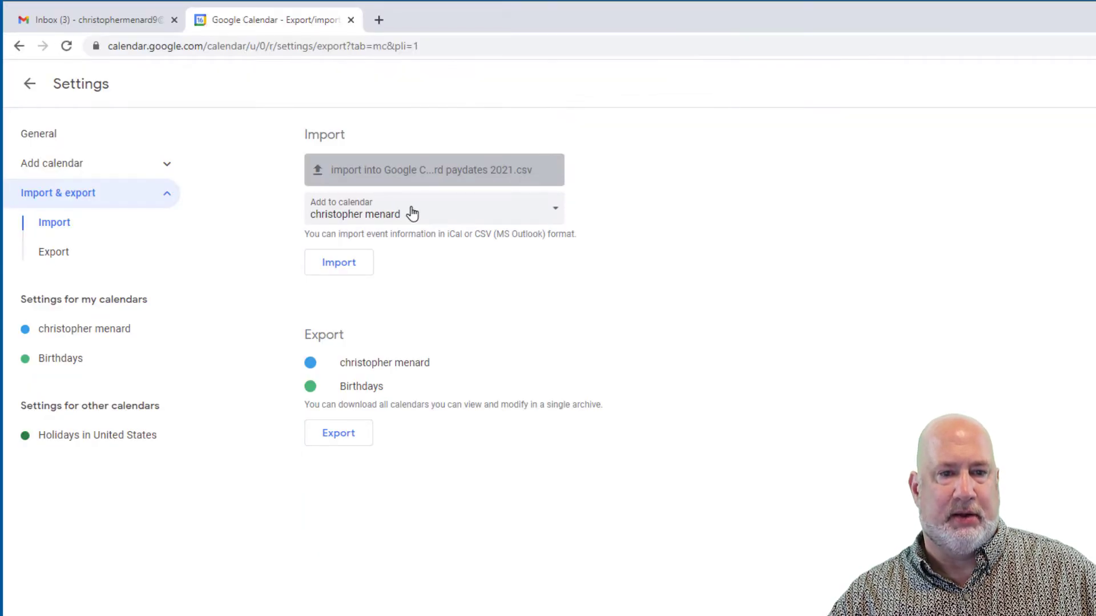
click(351, 273)
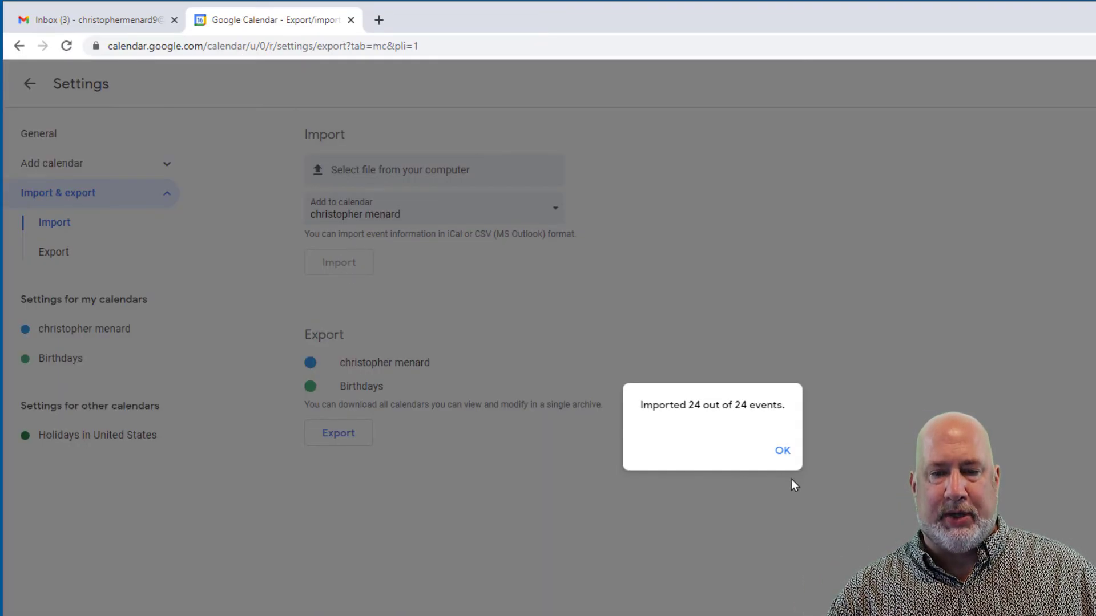
click(783, 451)
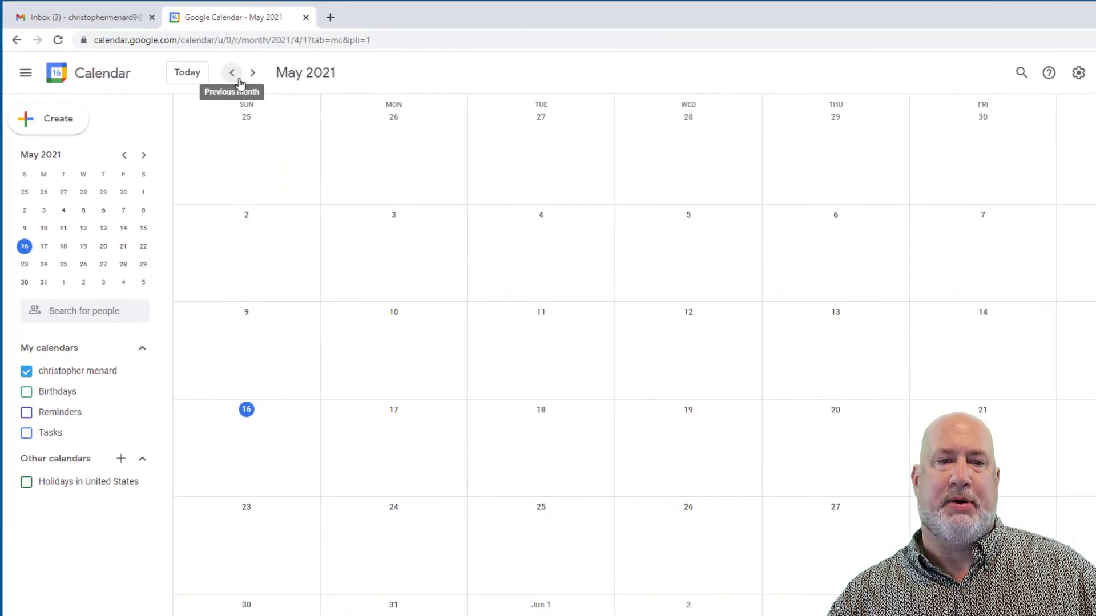
Page forward from April 2021 through later months to check the Payday events.
click(264, 83)
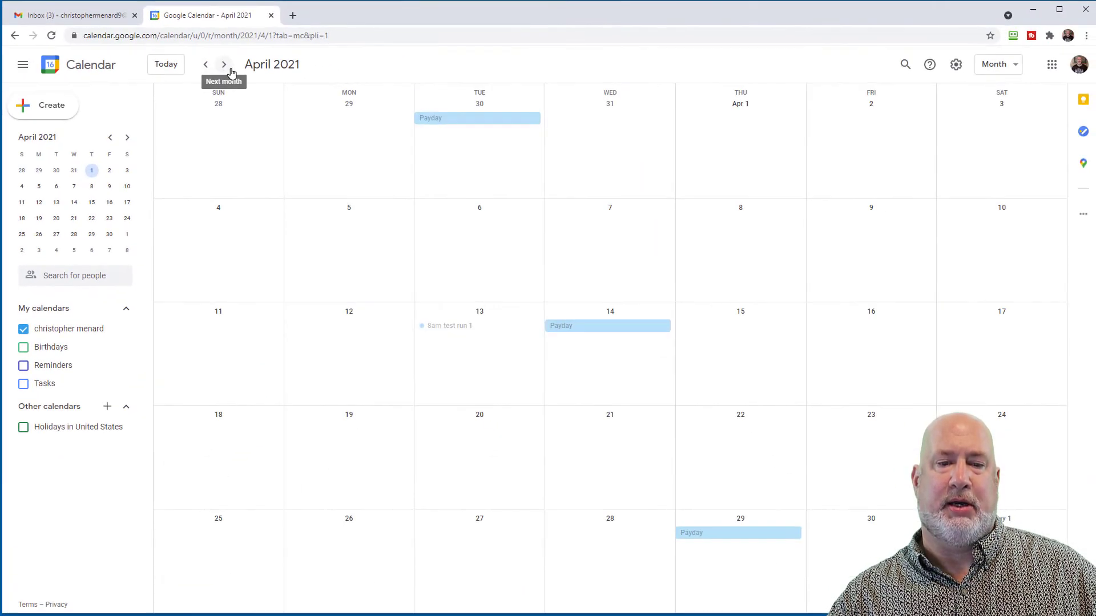
click(230, 69)
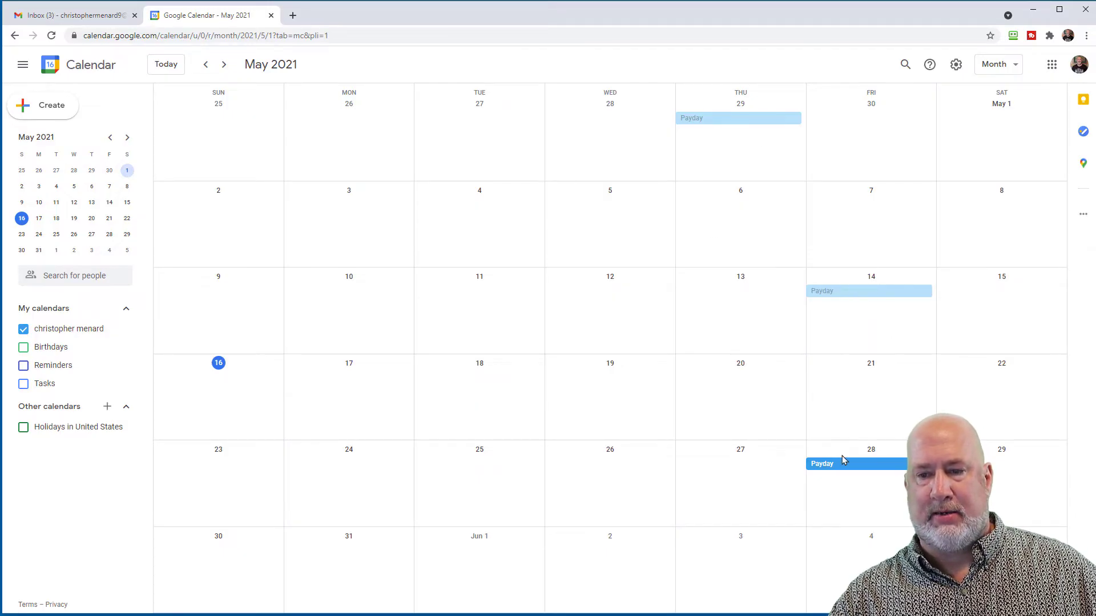
click(223, 64)
click(224, 64)
click(224, 64)
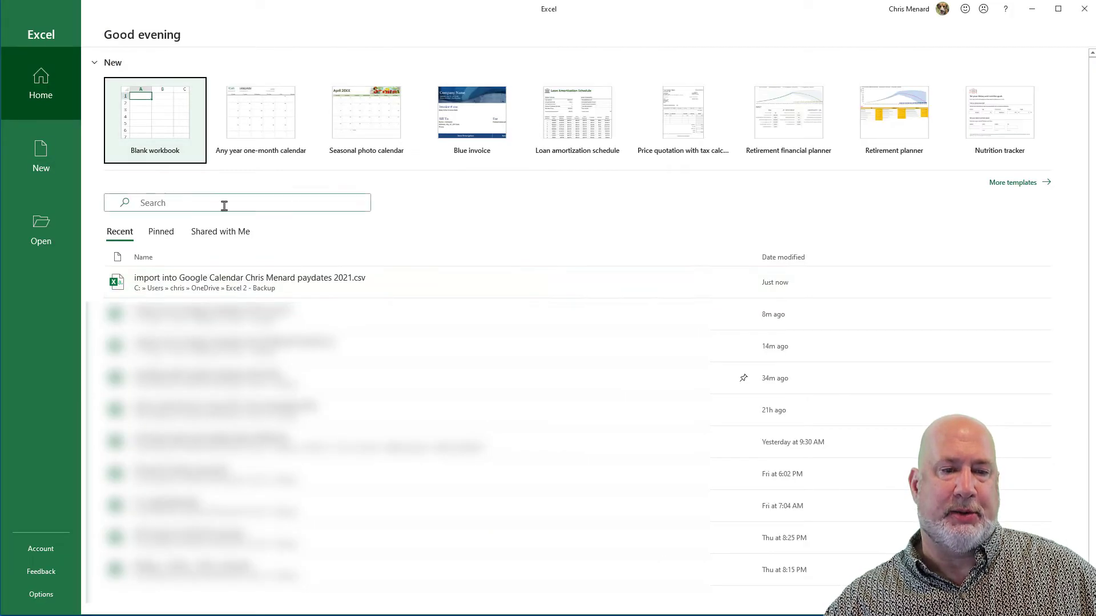
Reopen the paydates 2021 CSV, autofit all columns, and widen Subject column A.
click(201, 286)
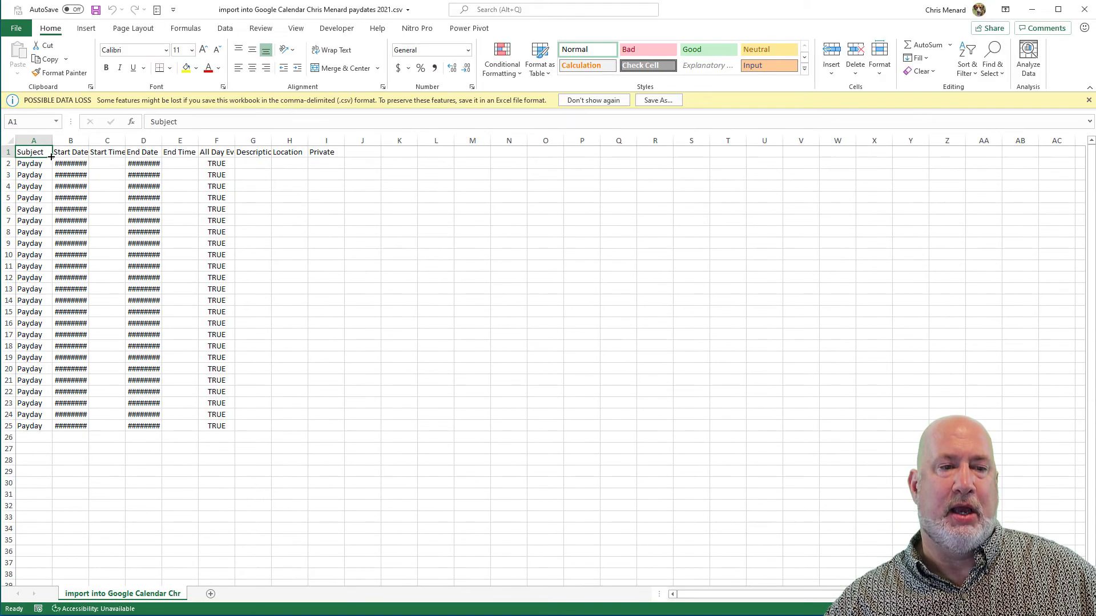
click(9, 140)
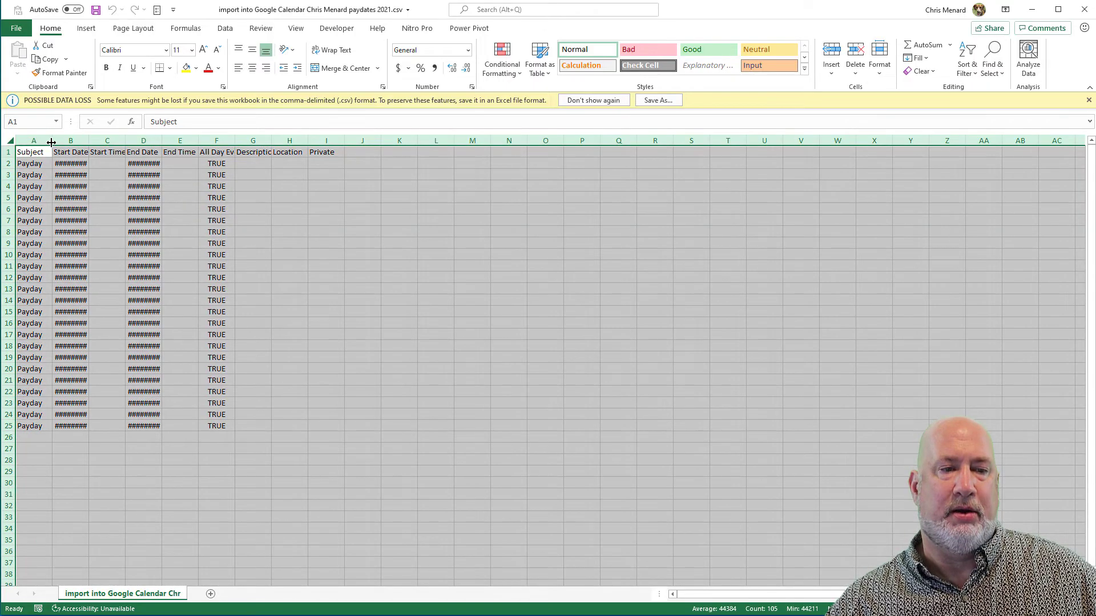
double_click(50, 142)
click(50, 164)
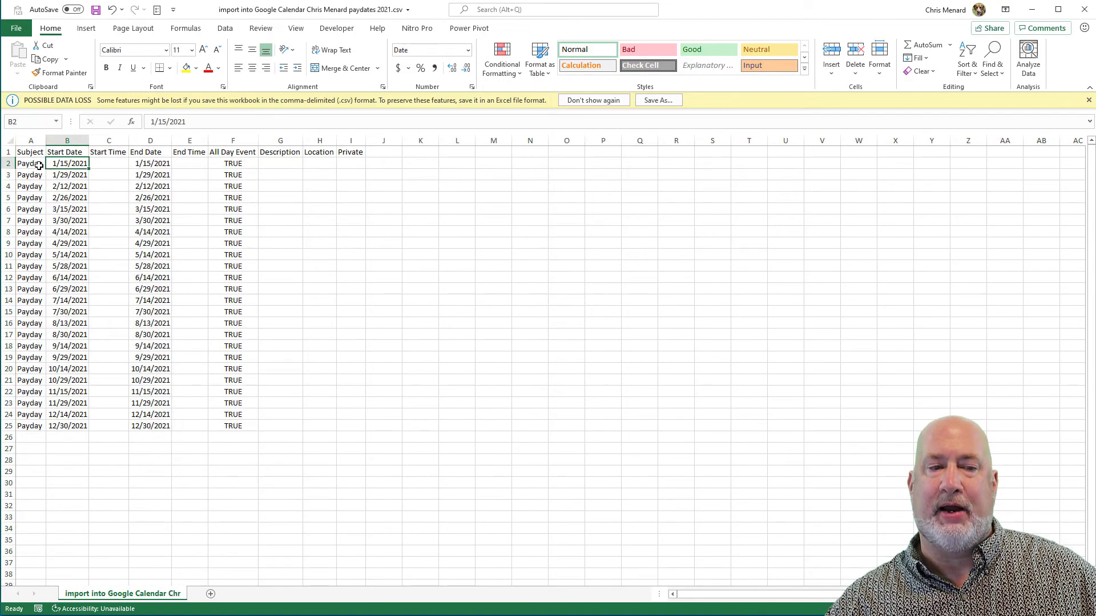
click(39, 165)
drag(47, 141, 196, 142)
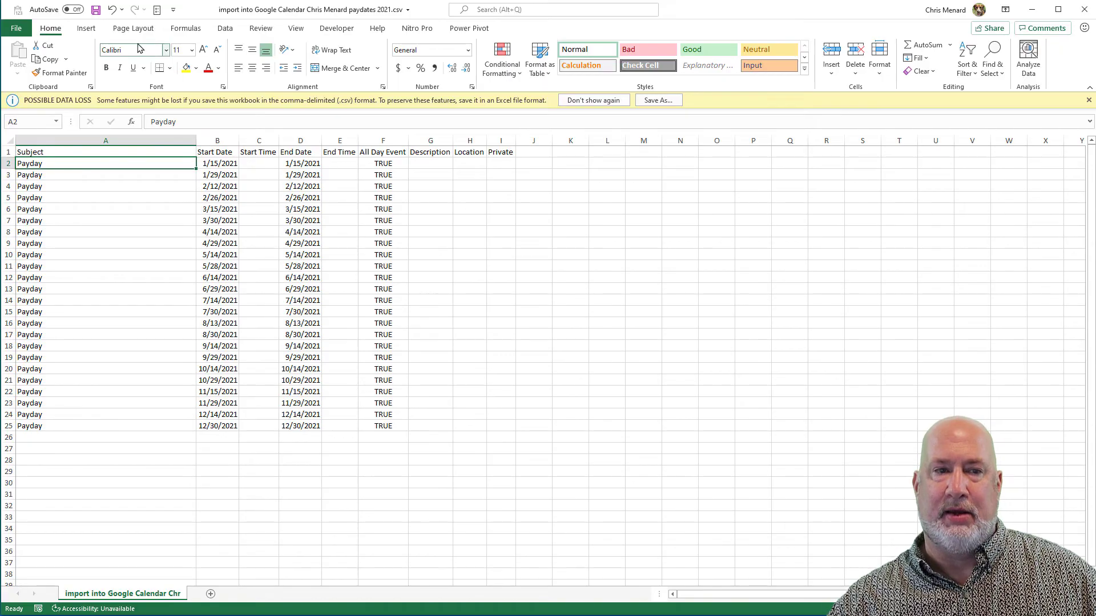
Switch the Excel ribbon to the Data tab.
click(225, 29)
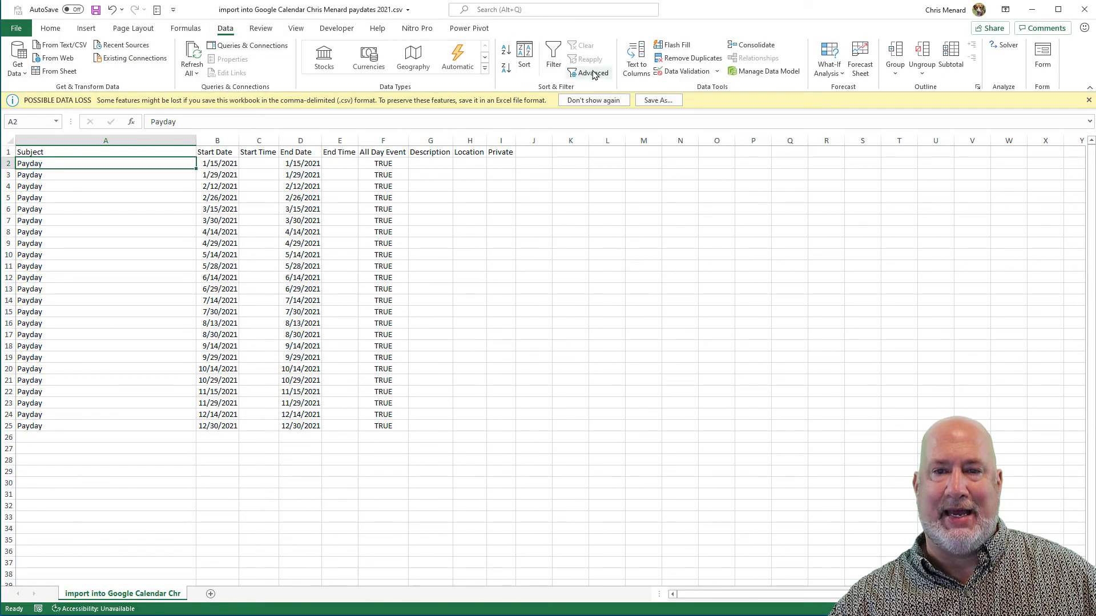